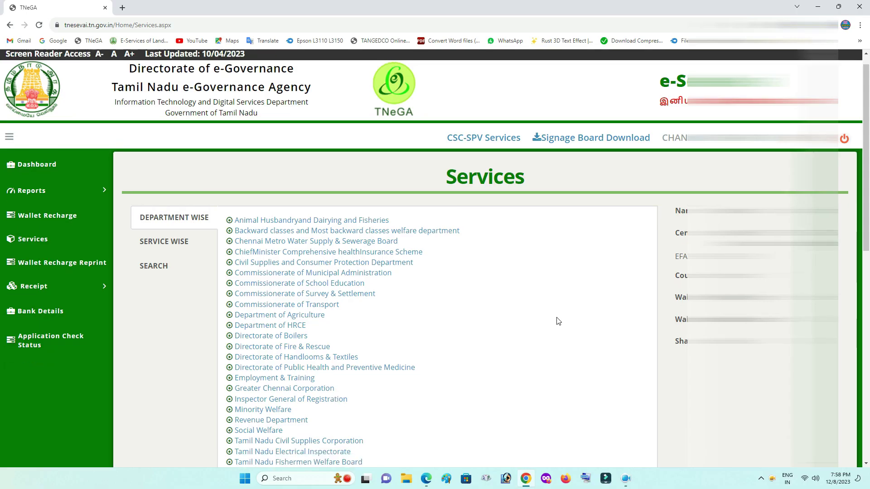
Step: Open the REV-206 Differently Abled Pension Scheme (DAPS) service from the Revenue Department and maximize its window
scroll(557, 320, "down", 5)
left_click(295, 165)
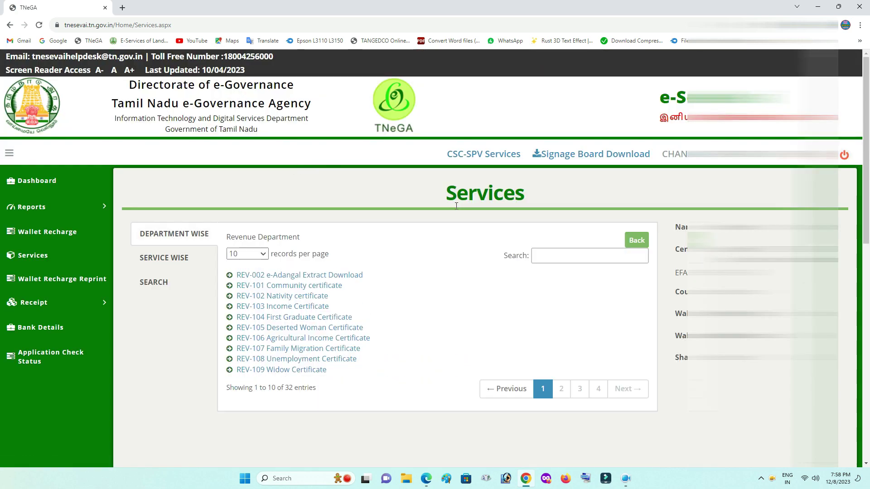
left_click(566, 390)
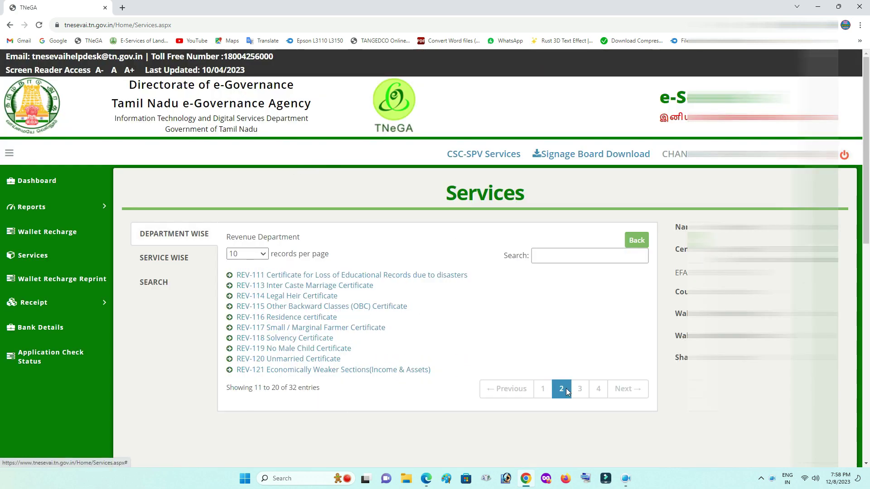
left_click(579, 391)
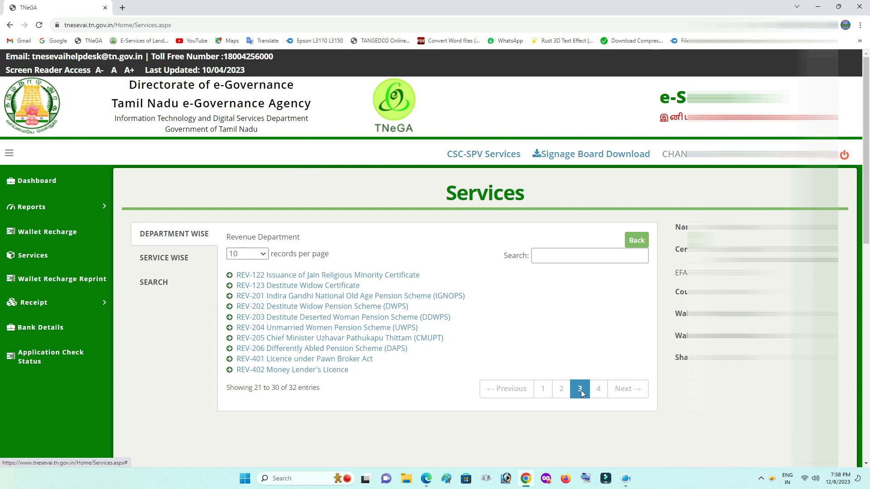
left_click(305, 354)
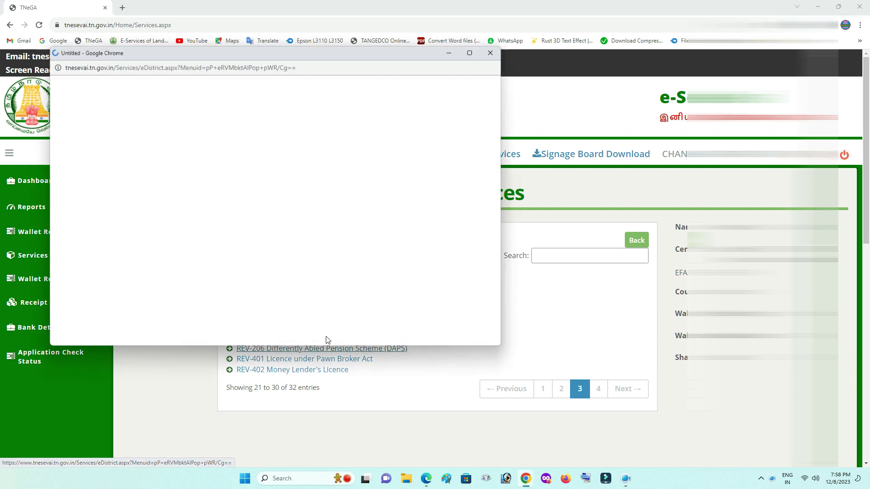
left_click(471, 53)
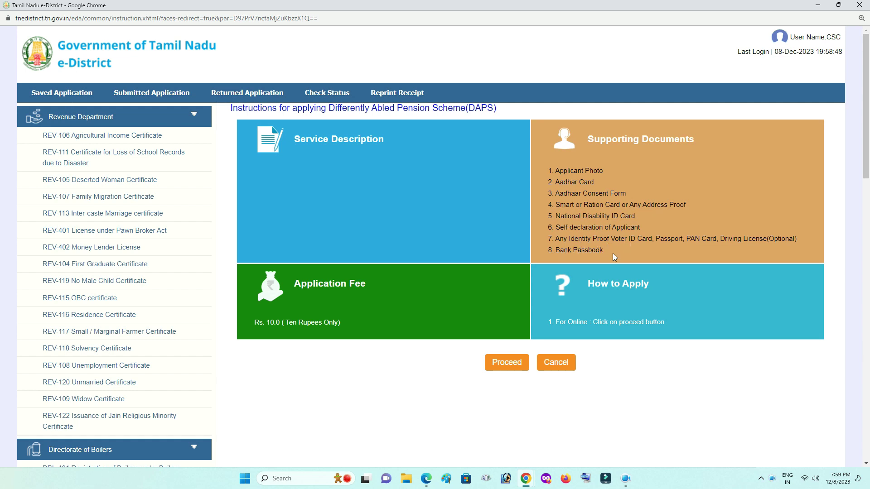
Step: Proceed with the DAPS application, search for the applicant by Aadhaar number, and continue with the matching CAN record
left_click(501, 364)
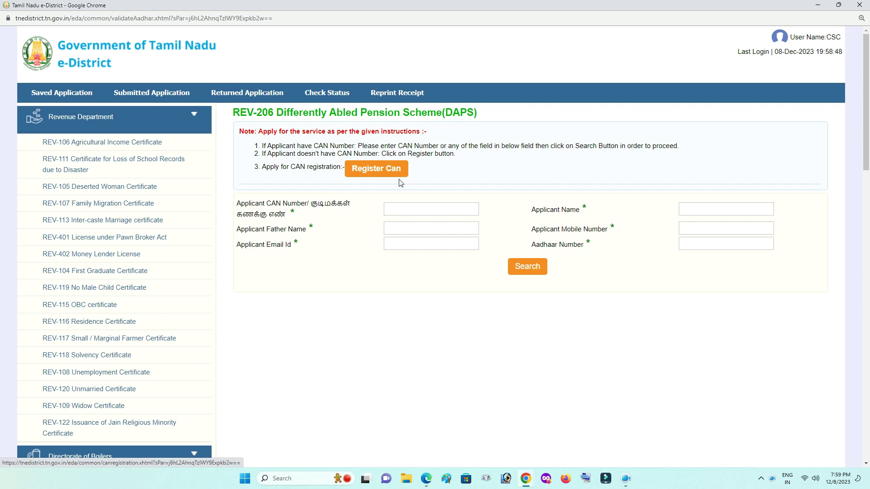
left_click(706, 243)
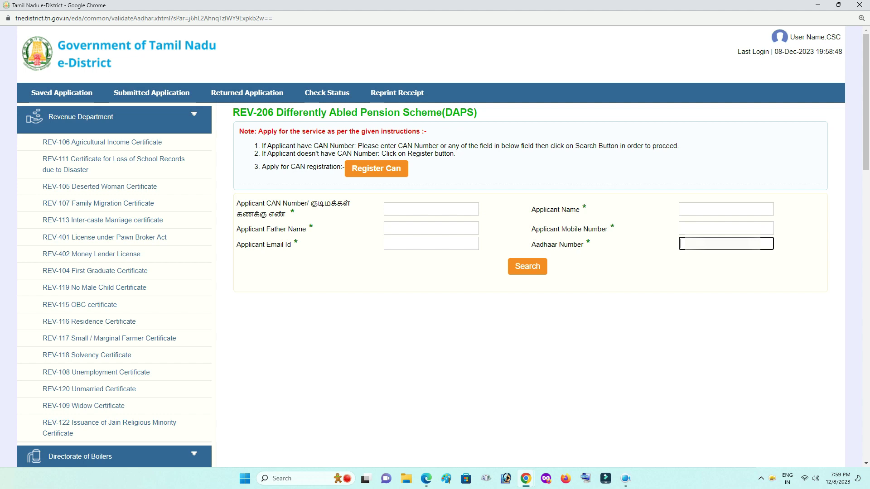
type("5")
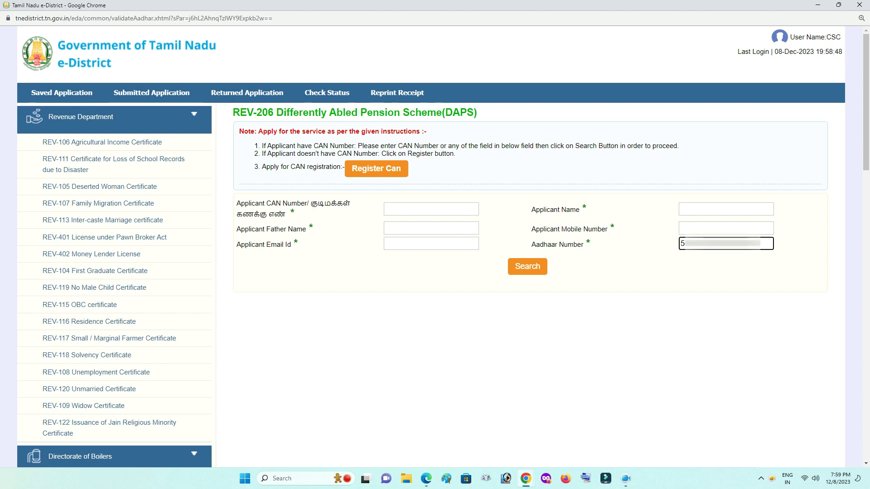
left_click(526, 267)
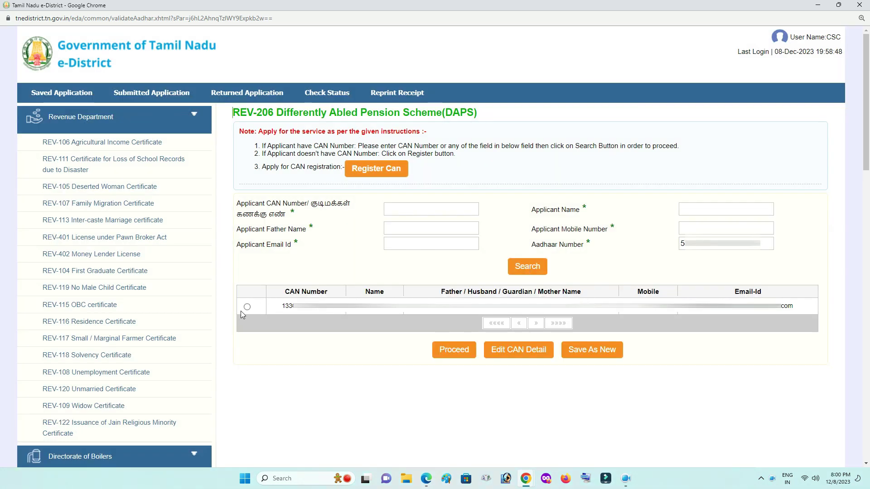
left_click(246, 306)
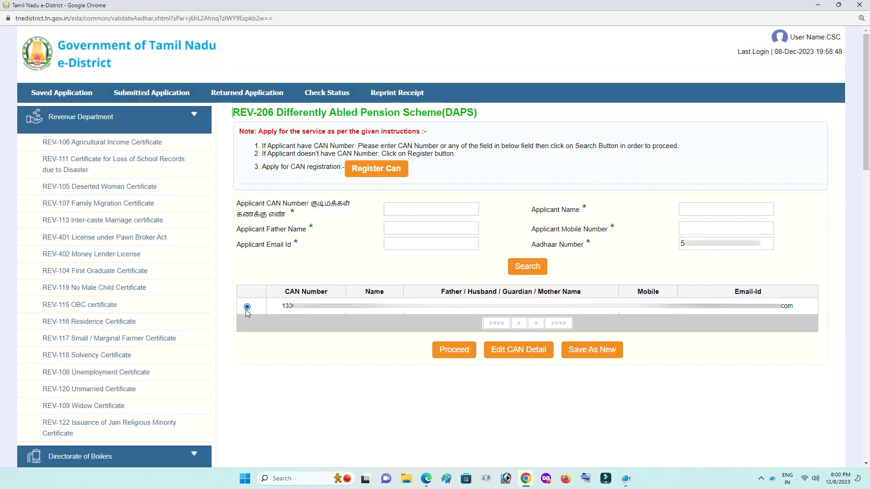
left_click(452, 351)
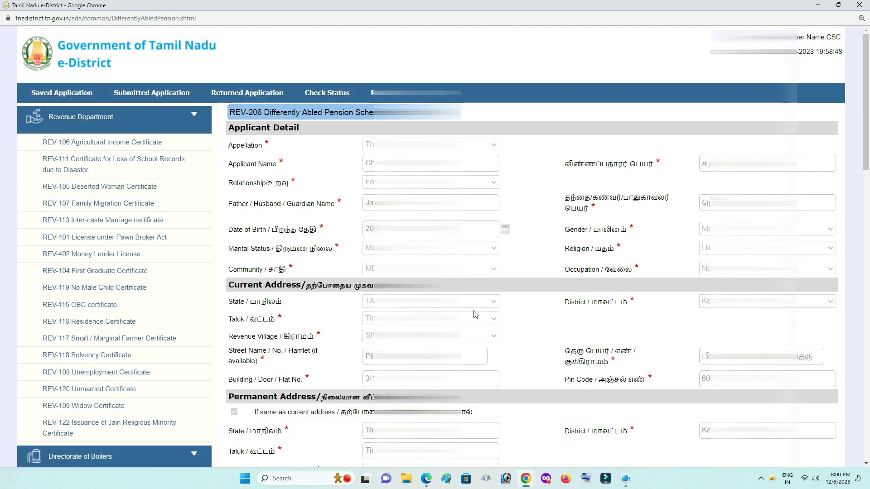
Step: Set the mode of disbursement to Bank, with STATE BANK OF INDIA and the STATE BANK OF INDIA TIRUKOILUR branch
scroll(532, 205, "down", 7)
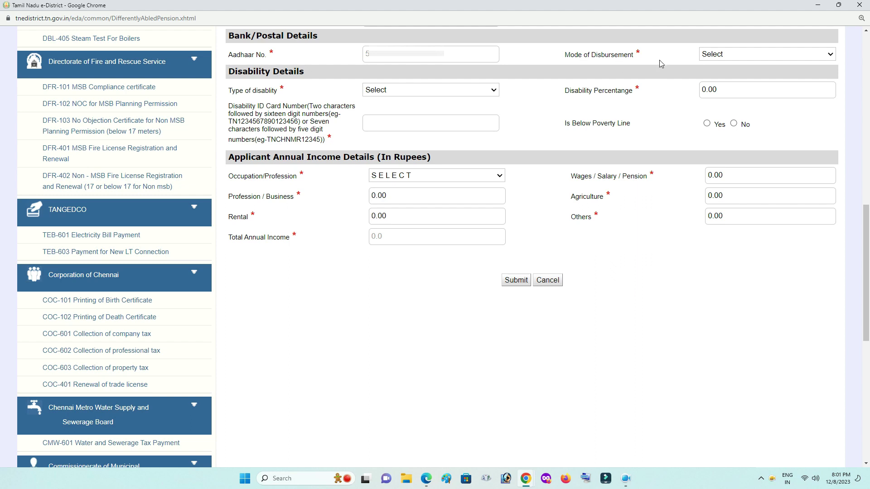
left_click(728, 59)
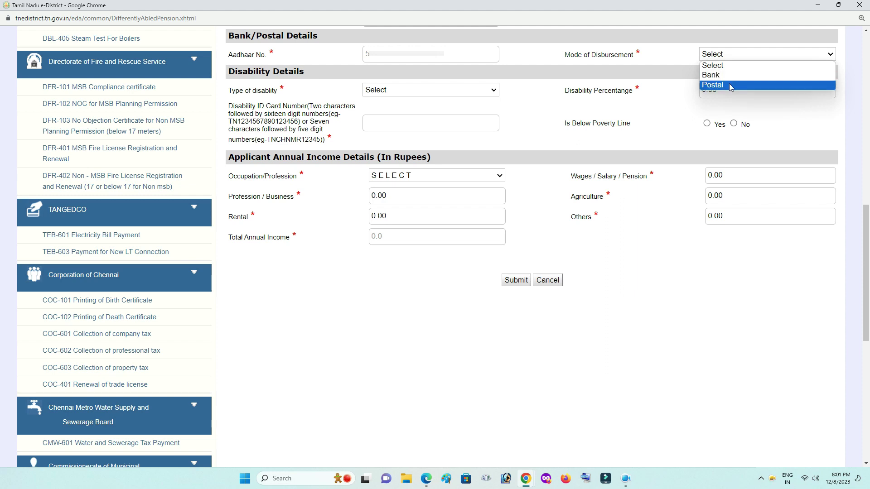
left_click(729, 75)
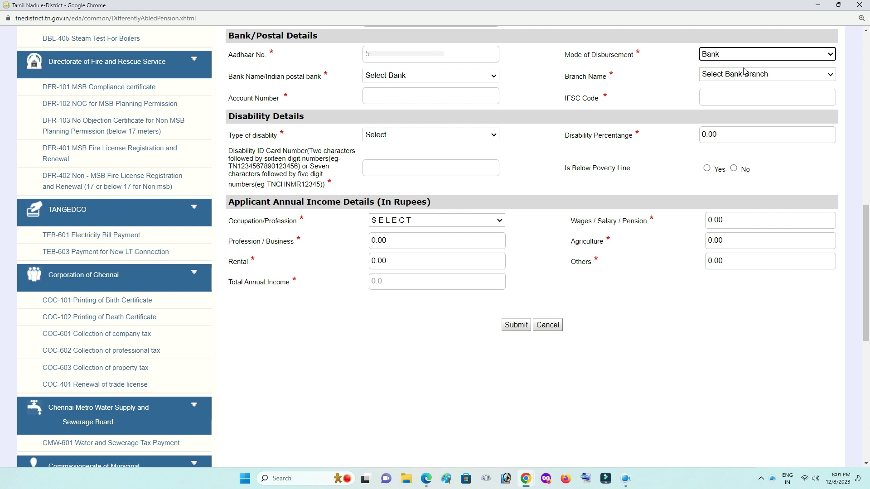
left_click(425, 79)
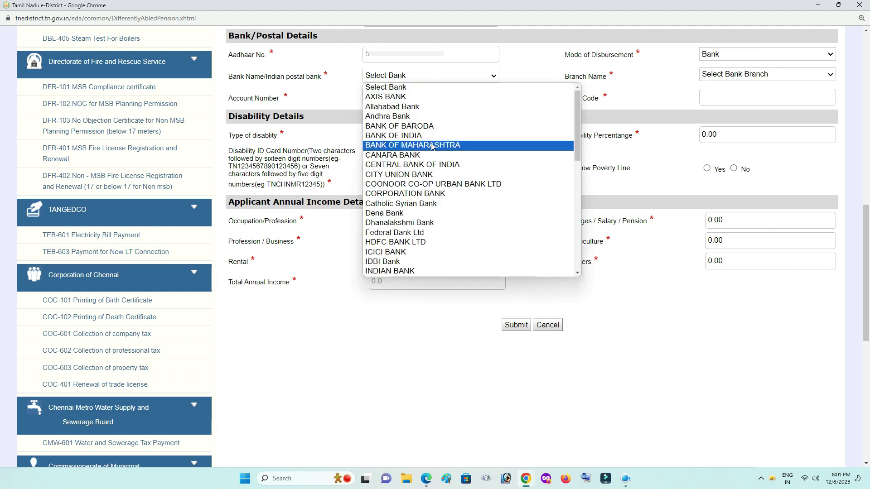
scroll(430, 145, "down", 8)
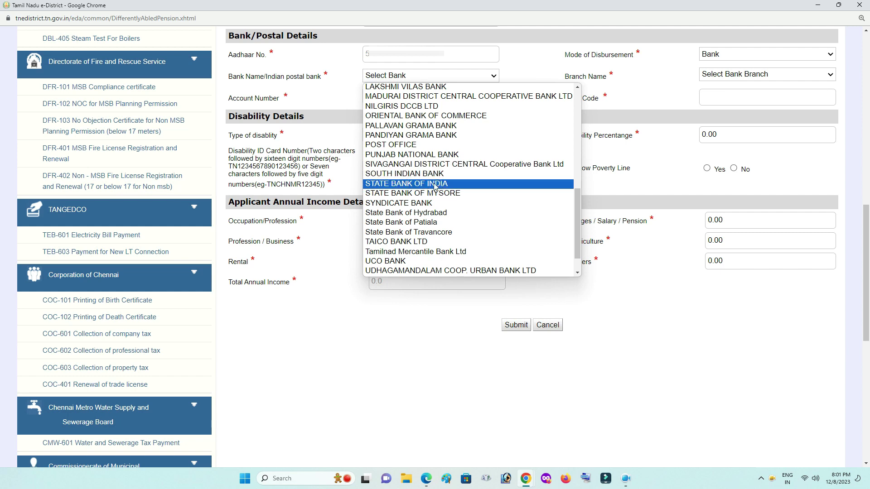
left_click(434, 184)
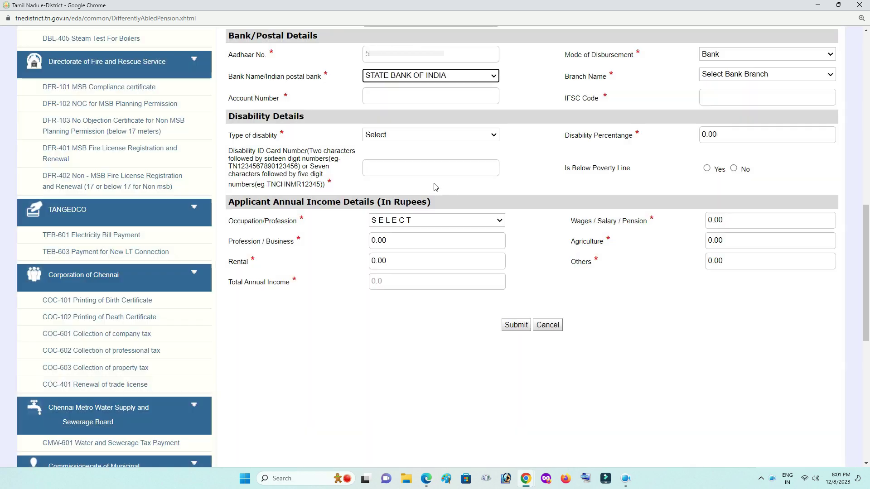
left_click(738, 75)
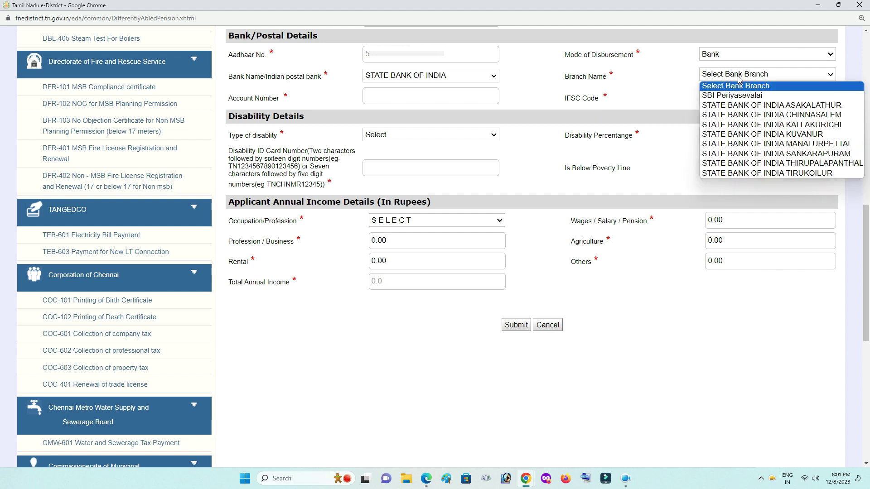
left_click(783, 174)
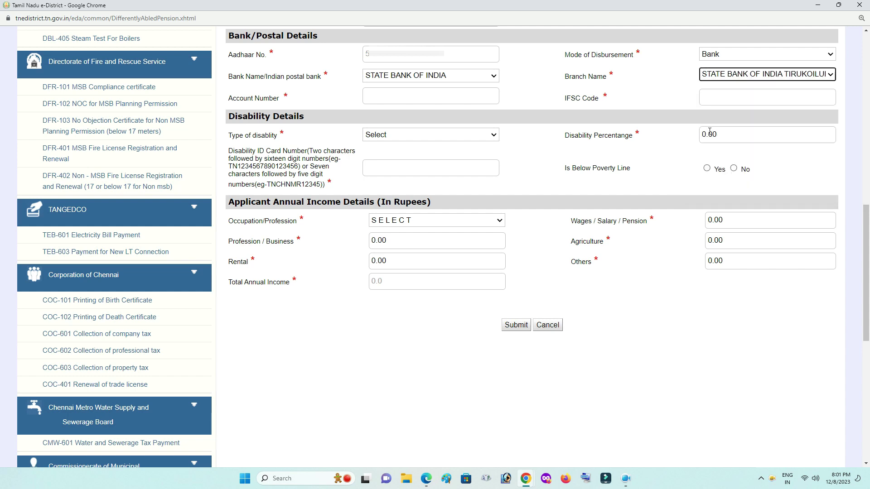
Step: Enter the applicant's bank account number and the IFSC code SBIN0000992
left_click(414, 97)
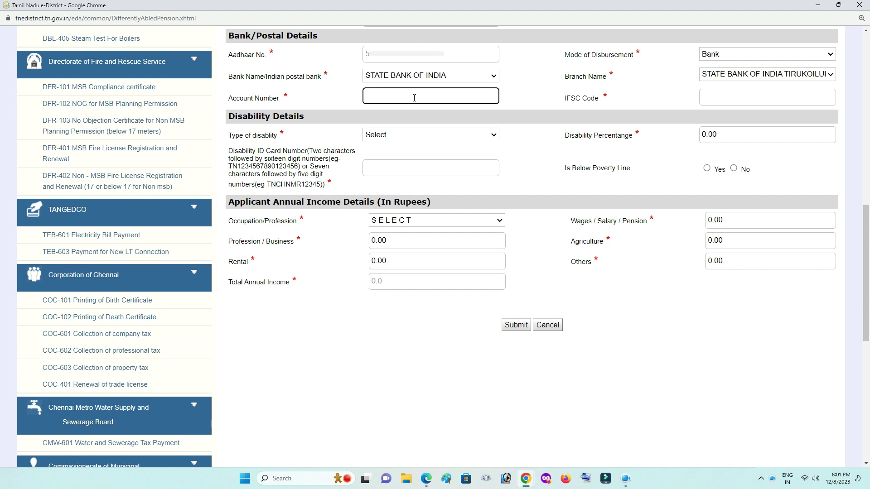
type("74585******")
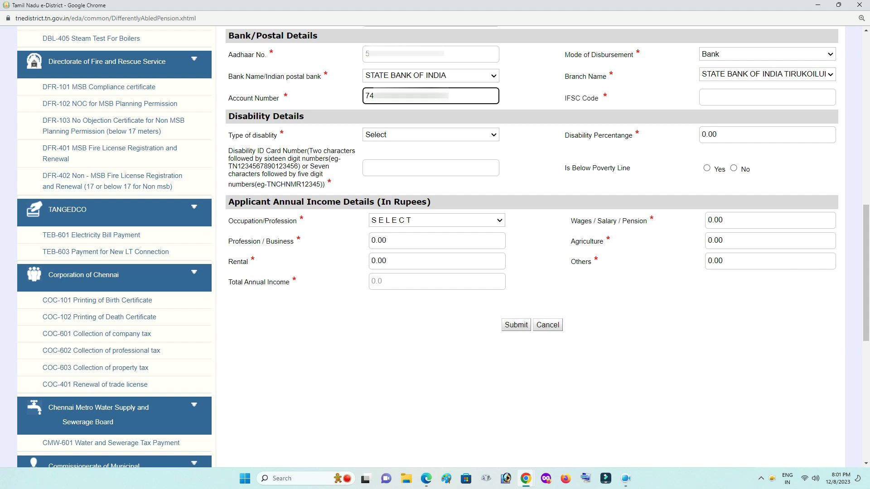
left_click(732, 97)
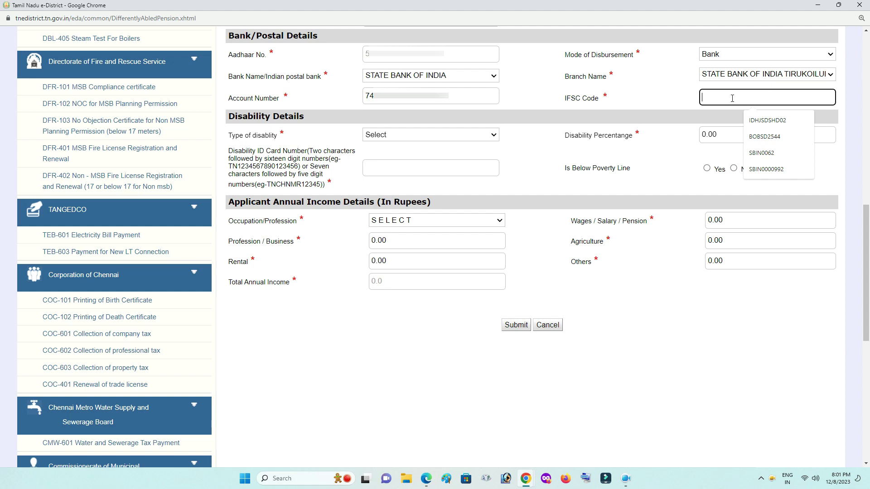
left_click(721, 100)
type("SBIN0000992")
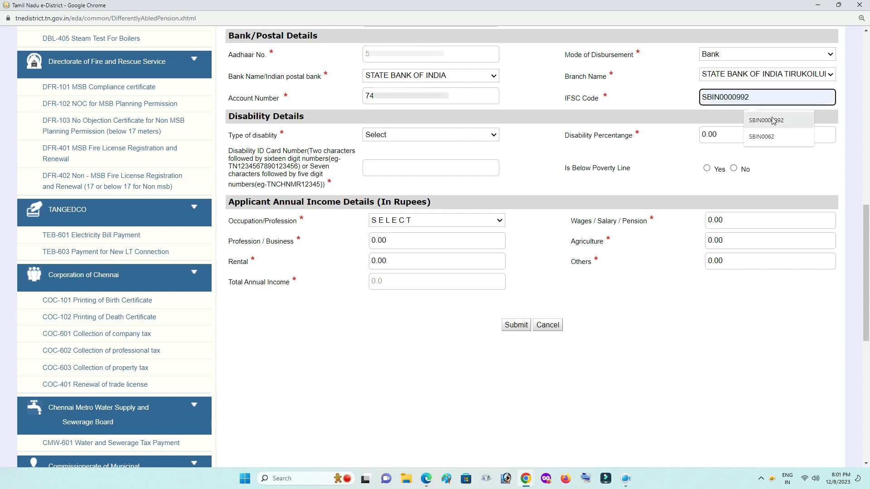
left_click(772, 120)
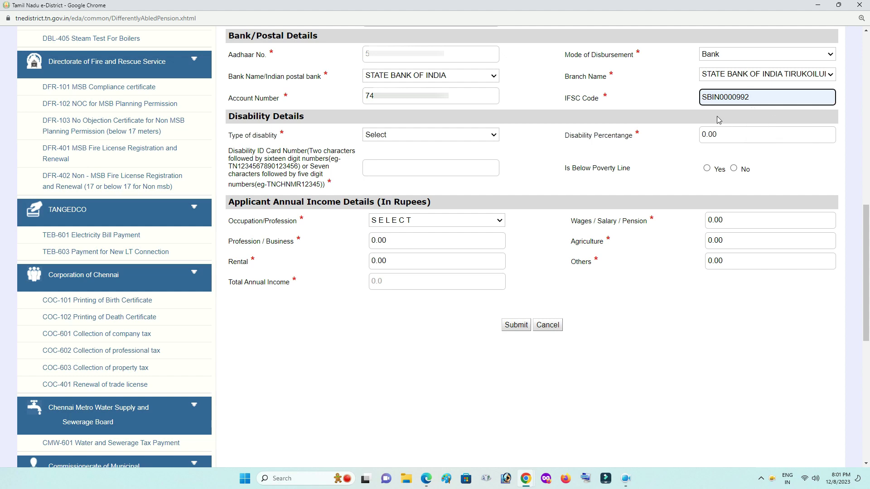
left_click(753, 100)
left_click(672, 110)
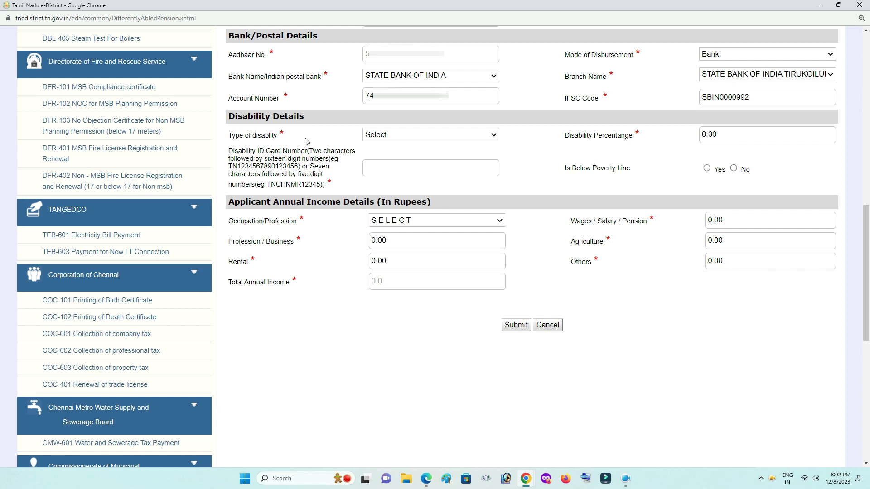
Step: Set the type of disability to Blindness and the disability percentage to 60
left_click(402, 137)
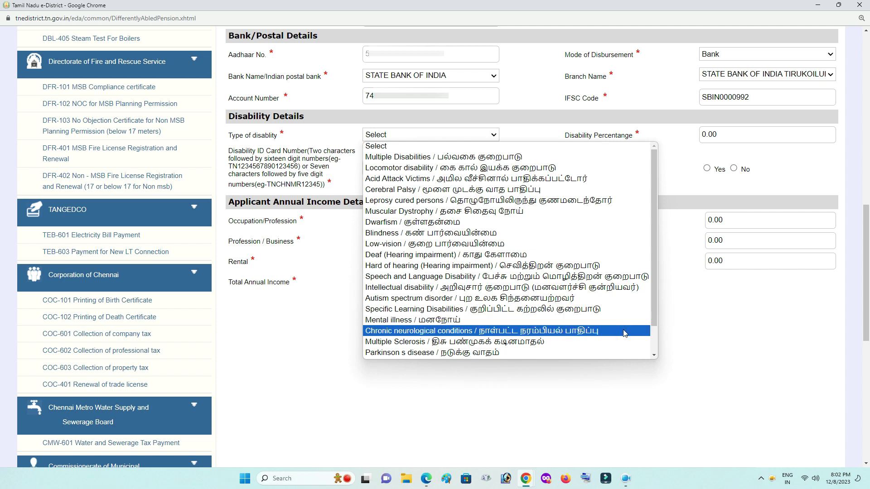
scroll(625, 336, "down", 1)
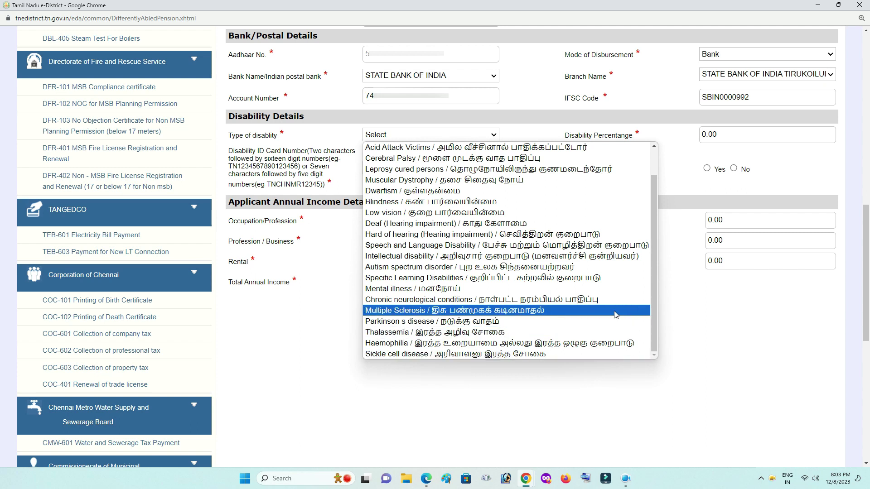
scroll(614, 301, "up", 1)
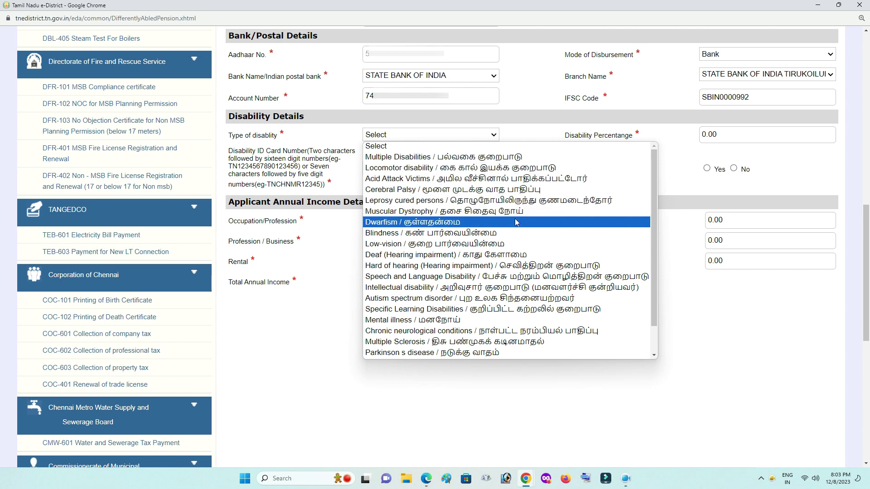
left_click(509, 234)
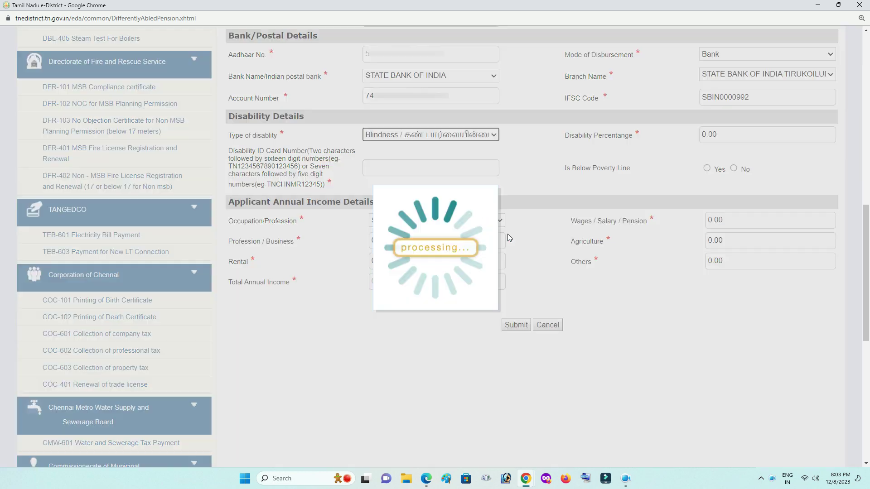
left_click(720, 138)
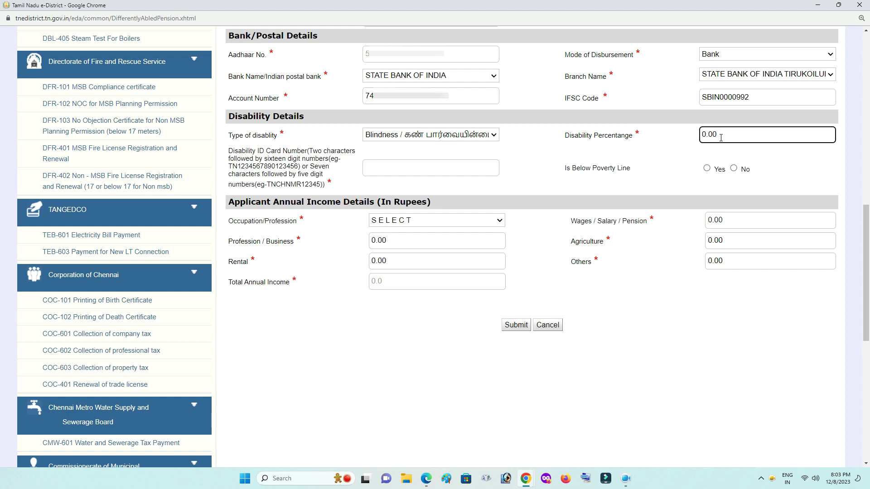
key("BackSpace")
type("60")
Step: Fill in the disability ID card number and set Is Below Poverty Line to No
left_click(400, 172)
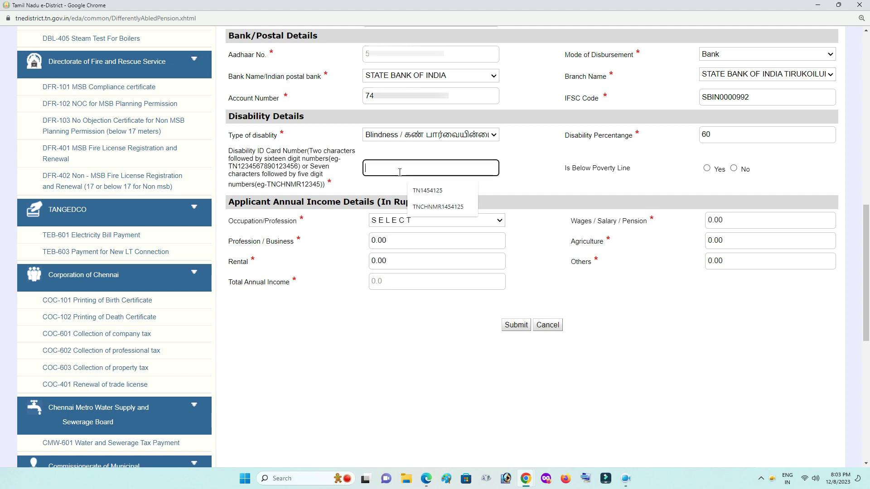
left_click(438, 192)
left_click(525, 176)
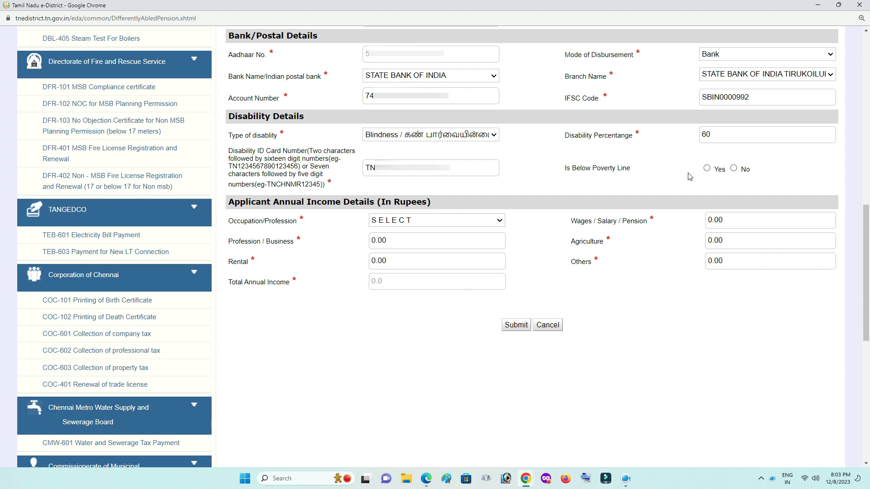
left_click(709, 170)
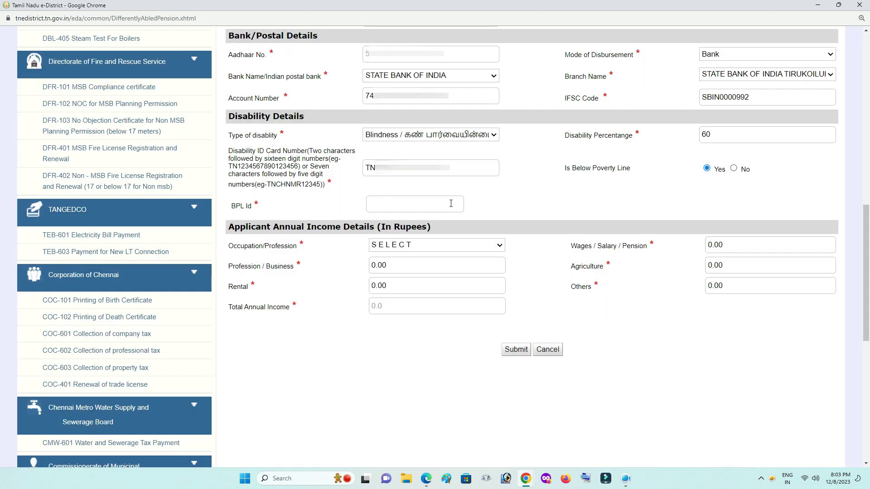
left_click(734, 169)
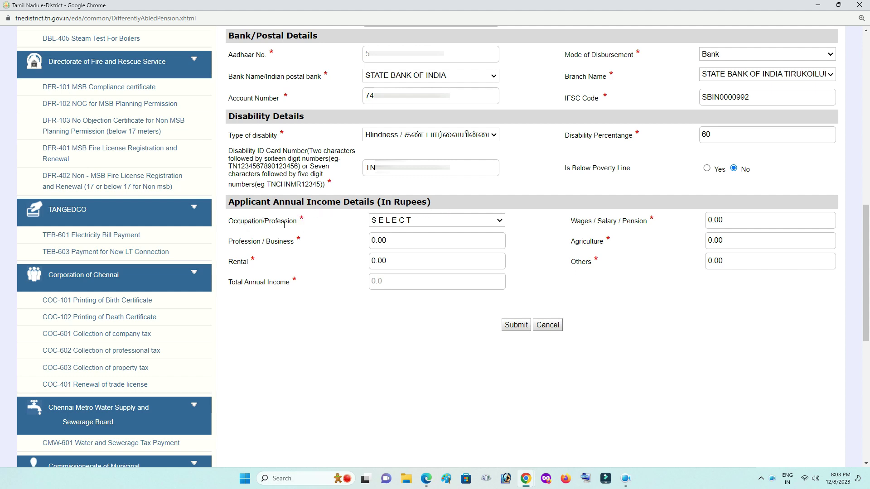
Step: Set the applicant's occupation to Private and the annual Wages / Salary / Pension income to 500
left_click(425, 221)
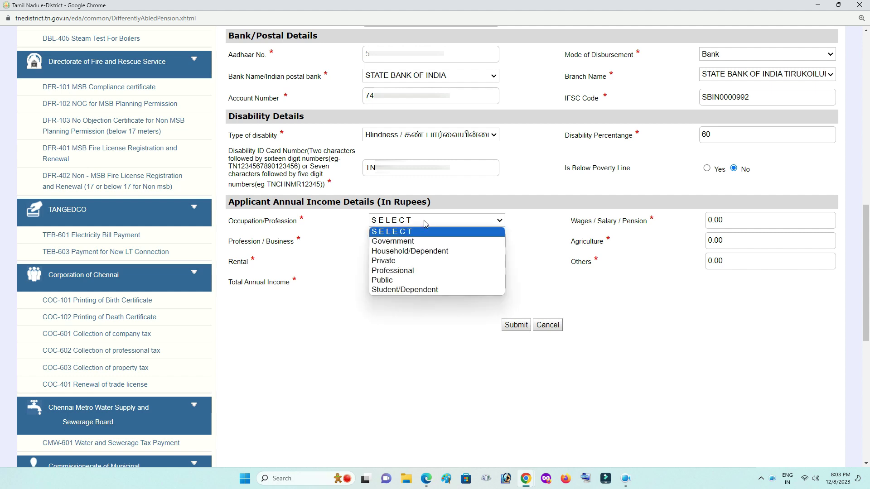
left_click(421, 263)
left_click(732, 223)
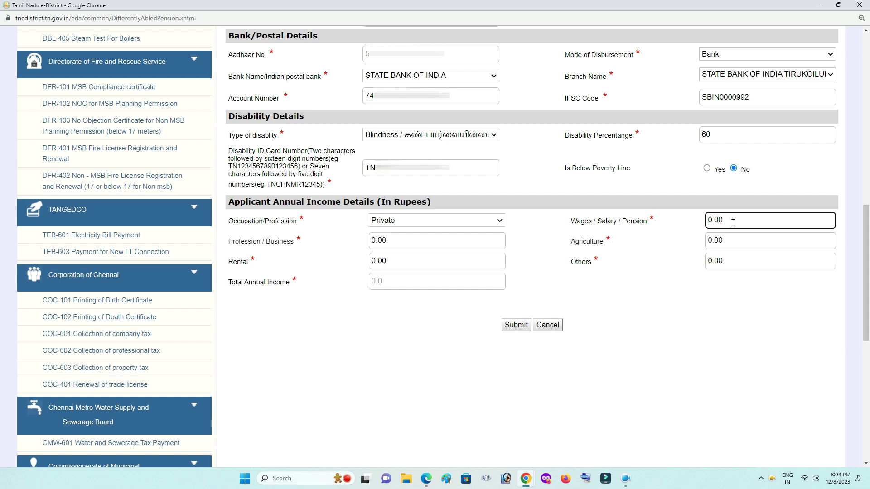
key("BackSpace")
key("BackSpace")
key("BackSpace")
key("BackSpace")
type("500")
Step: Set the applicant's annual Profession / Business income to 1000
left_click(398, 243)
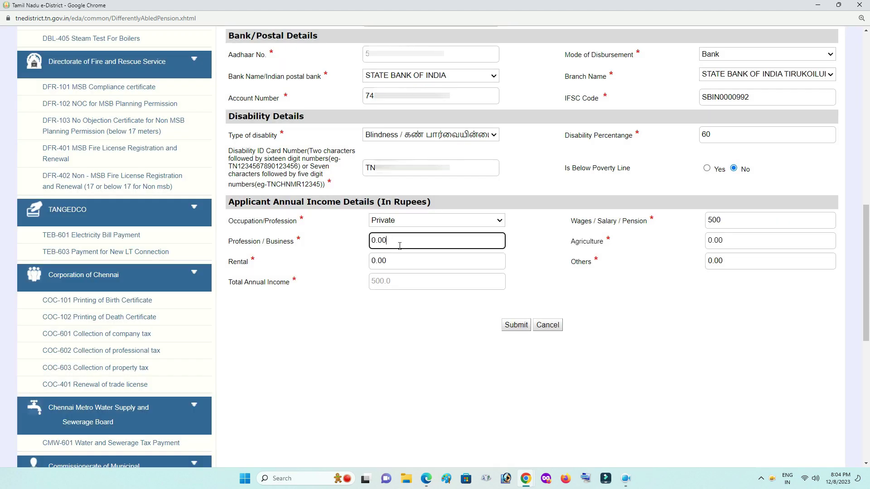
key("BackSpace")
key("BackSpace")
key("BackSpace")
key("BackSpace")
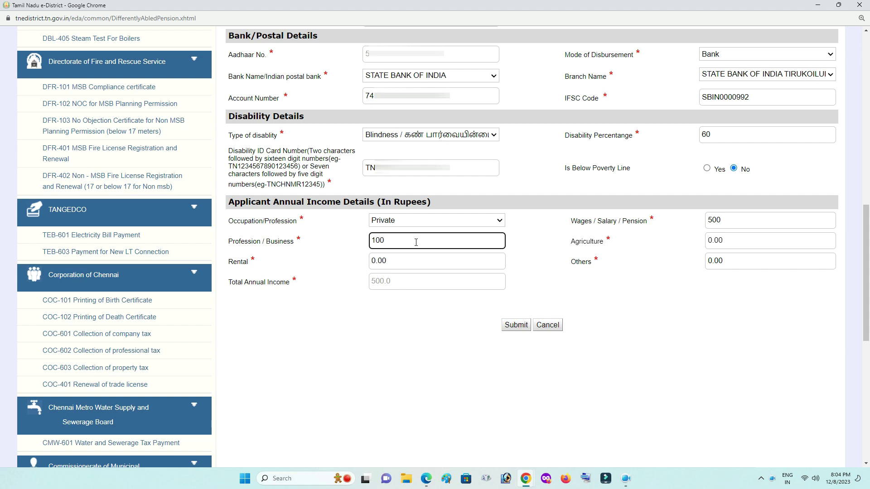
left_click(627, 248)
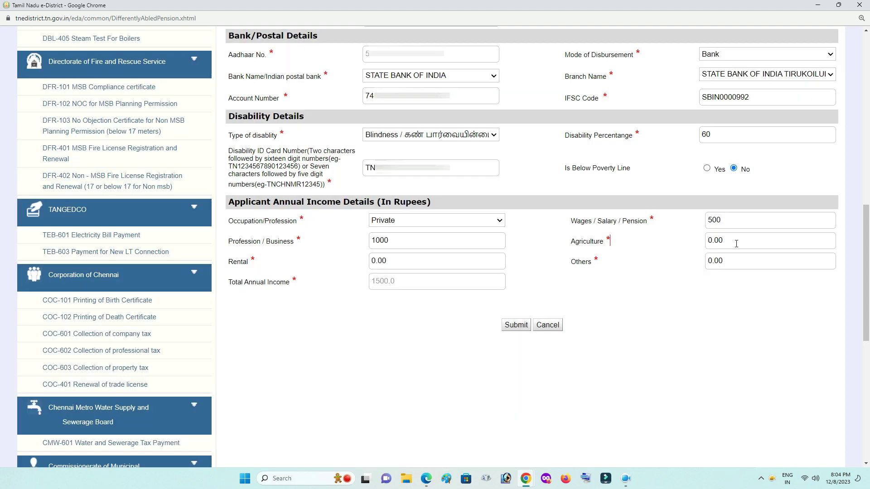
Step: Set the applicant's annual Agriculture income to 100
left_click(736, 243)
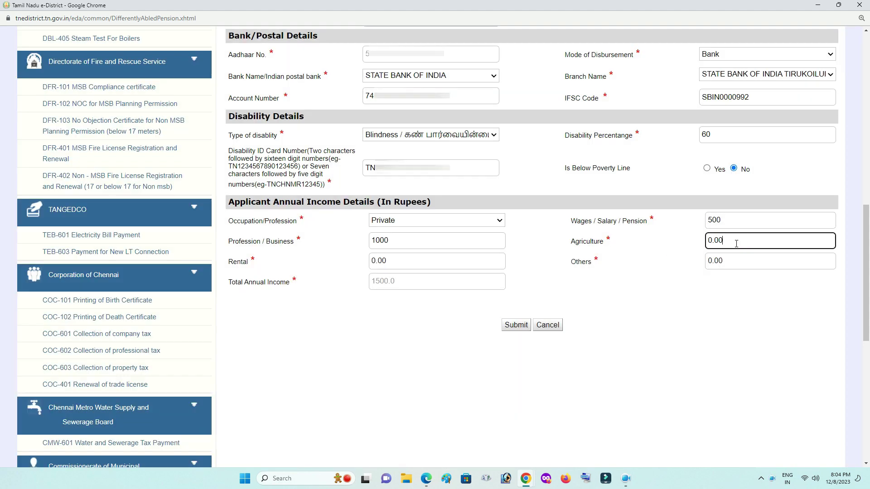
key("BackSpace")
key("BackSpace")
key("BackSpace")
key("BackSpace")
type("100")
Step: Set the applicant's annual Rental income to 1000
left_click(413, 262)
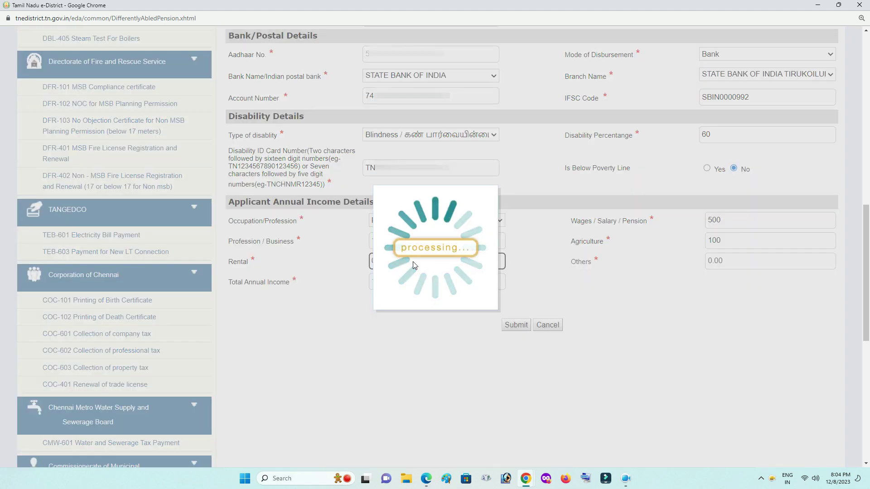
key("BackSpace")
key("BackSpace")
key("BackSpace")
key("BackSpace")
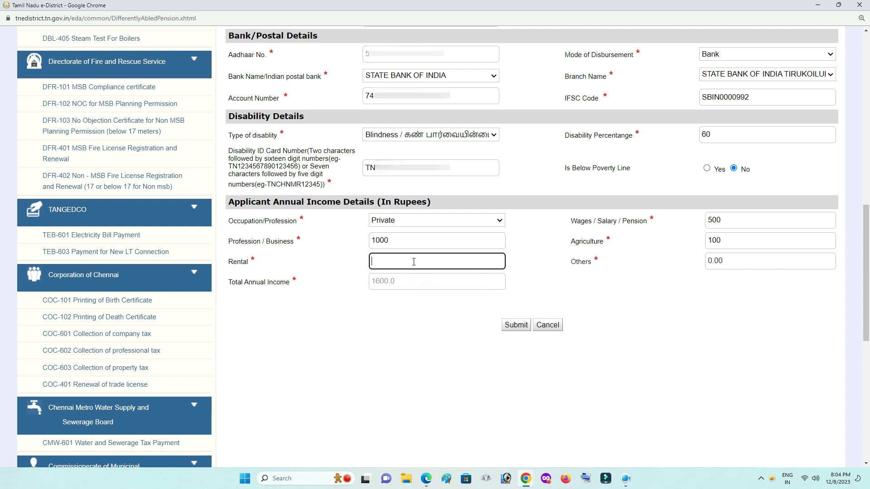
type("1000")
left_click(557, 289)
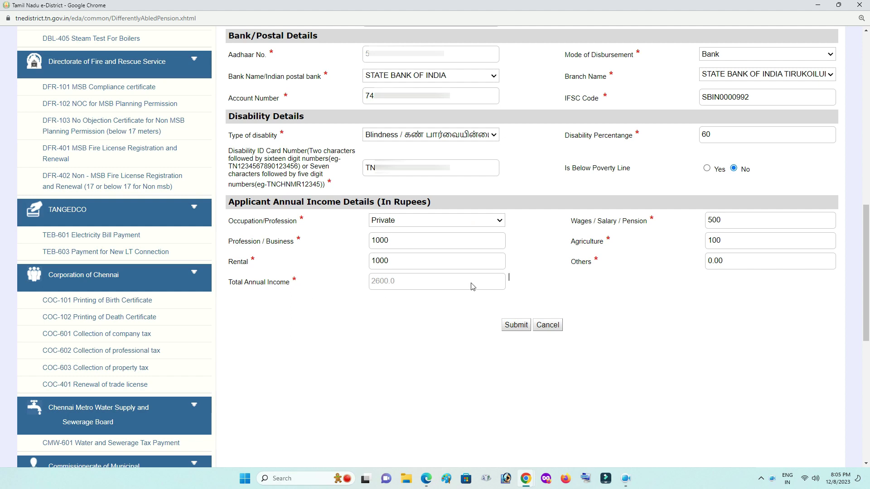
Step: Change the applicant's annual Agriculture income to 1000
left_click(732, 238)
key("BackSpace")
key("BackSpace")
key("BackSpace")
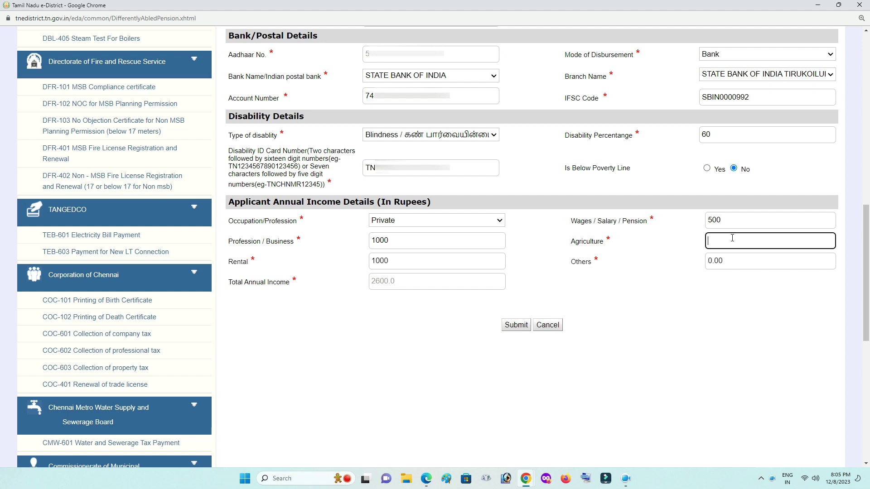
type("1000")
Step: Change the applicant's annual Wages / Salary / Pension income to 1000
left_click(738, 218)
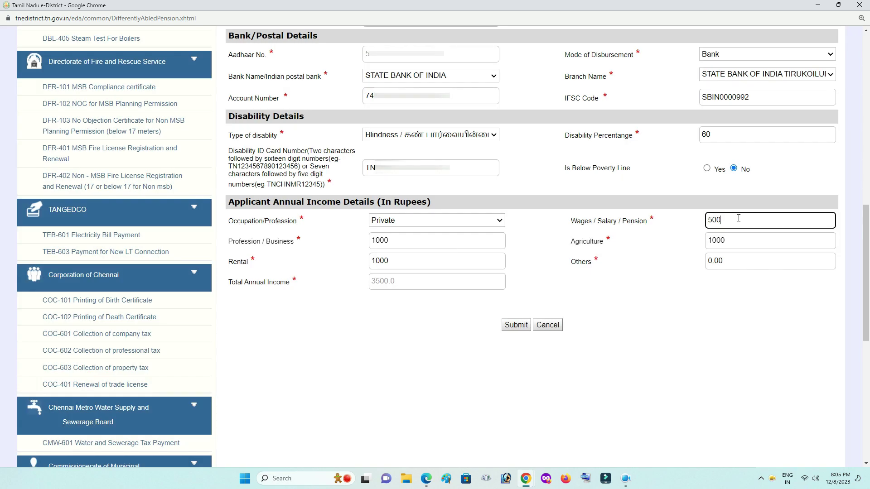
key("BackSpace")
key("BackSpace")
type("1000")
left_click(652, 237)
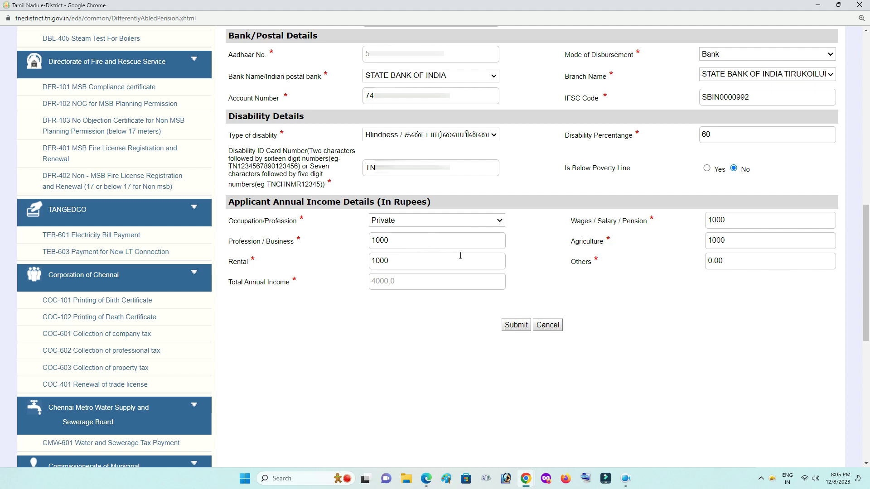
Step: Set the applicant's annual income from Others to 5000
left_click(747, 262)
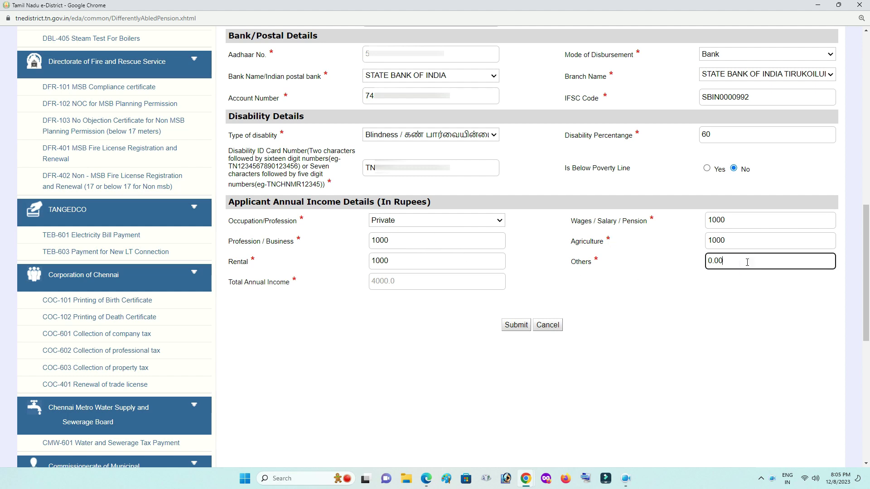
key("BackSpace")
key("BackSpace")
key("BackSpace")
key("BackSpace")
type("5000")
left_click(732, 301)
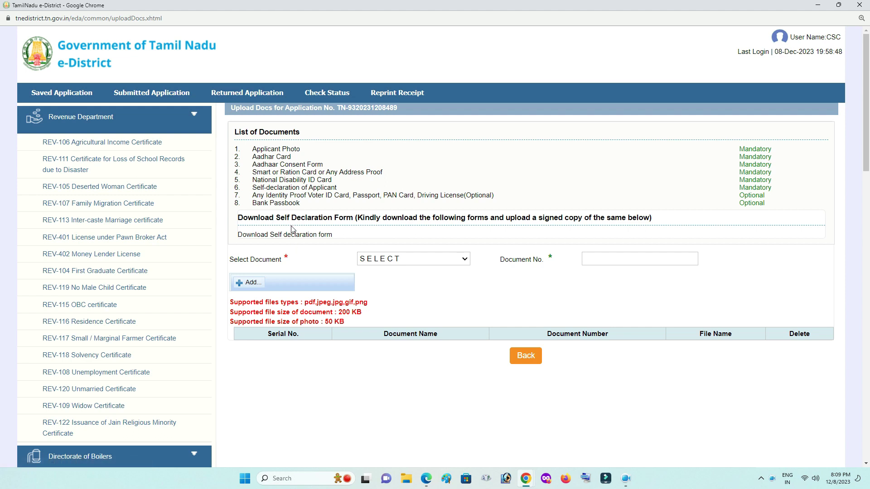
Step: Upload the photo file from the desktop's Differently Abled Pension Scheme (DAPS) folder as Applicant Photo with document number 1
left_click(387, 259)
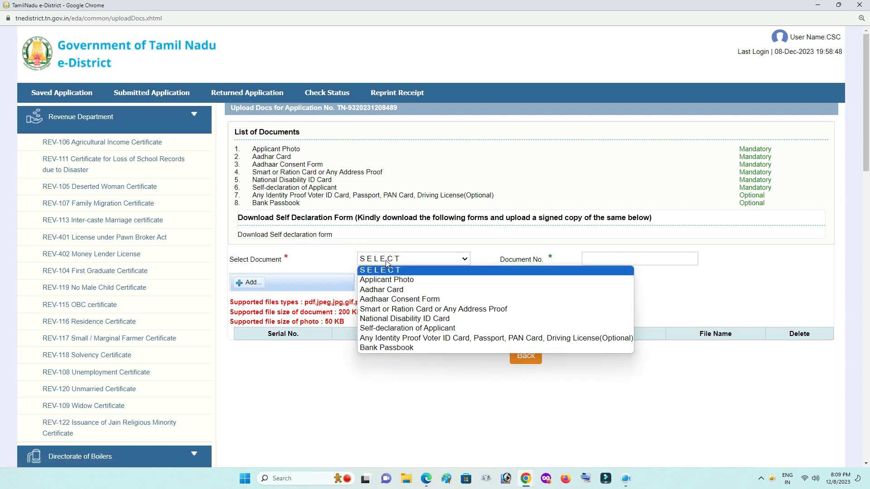
left_click(395, 279)
left_click(607, 258)
type("1")
left_click(261, 280)
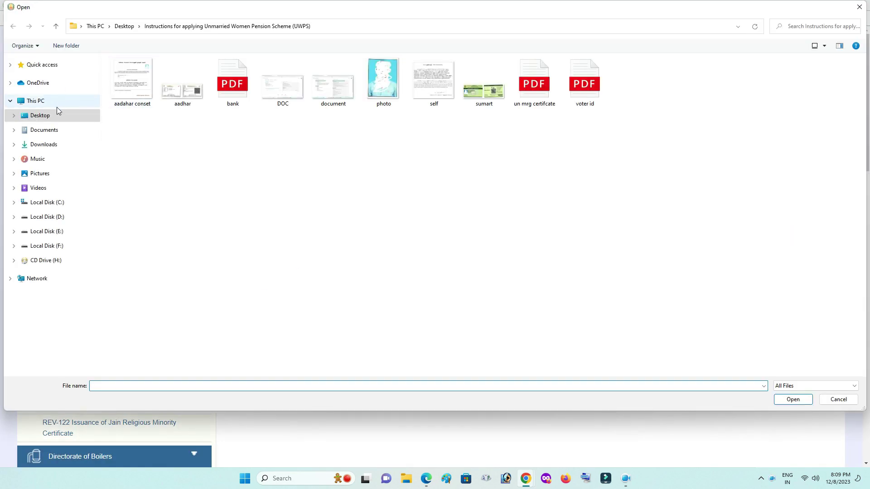
left_click(53, 120)
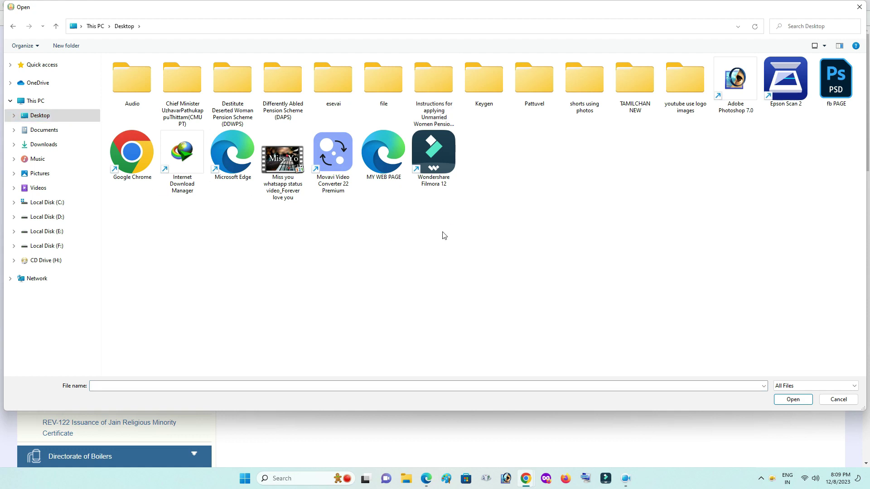
double_click(283, 88)
double_click(342, 98)
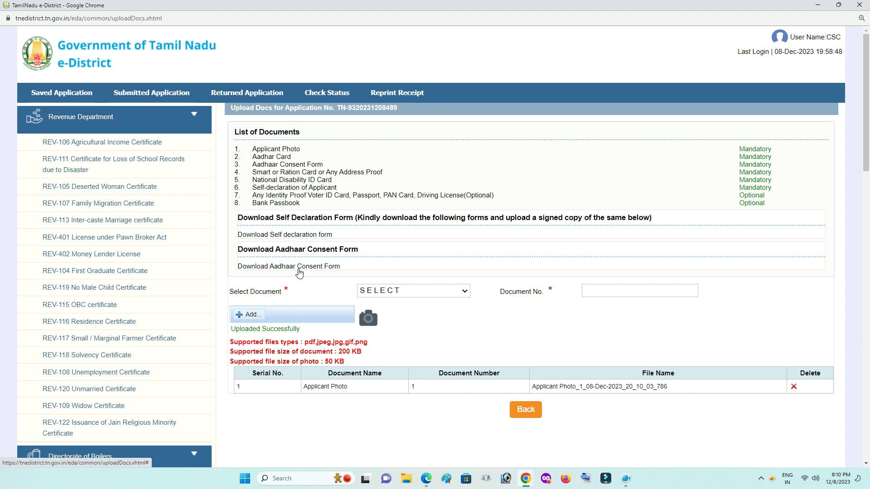
Step: Upload the aadhar file as Aadhar Card with document number 2
left_click(387, 291)
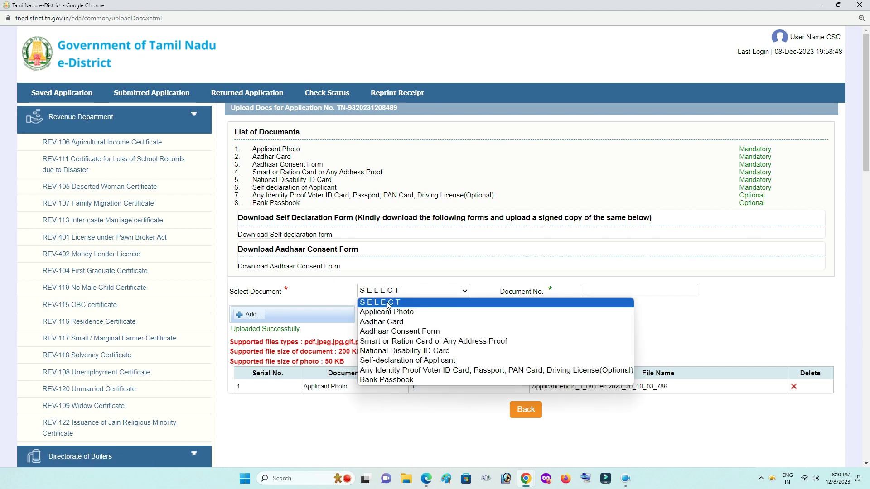
left_click(382, 322)
left_click(592, 292)
type("2")
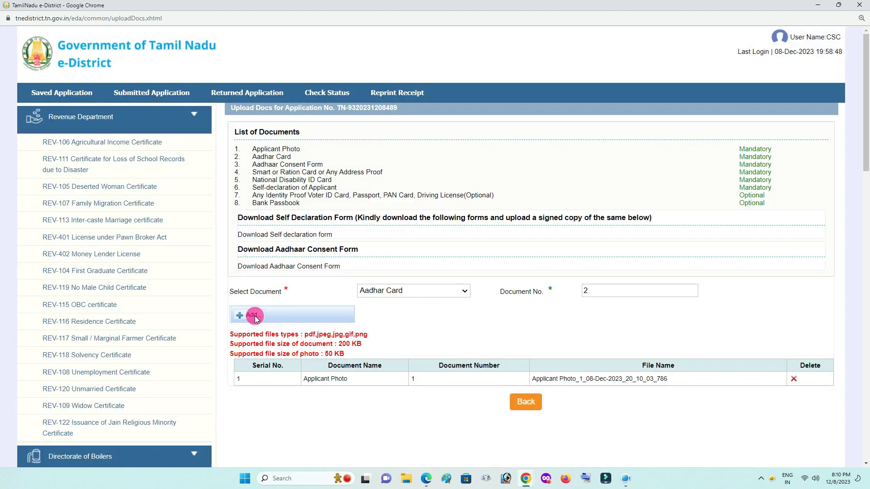
left_click(250, 314)
double_click(175, 91)
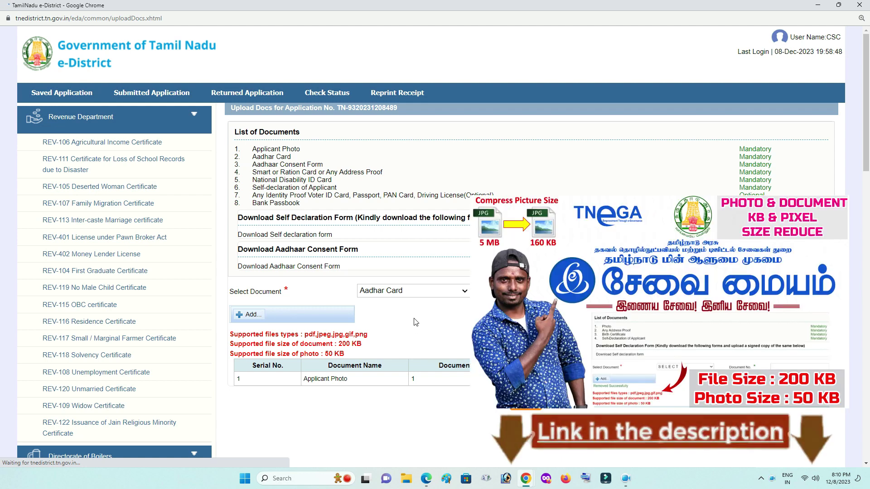
Step: Upload the aadahar conset file as Aadhaar Consent Form with document number 3
left_click(393, 292)
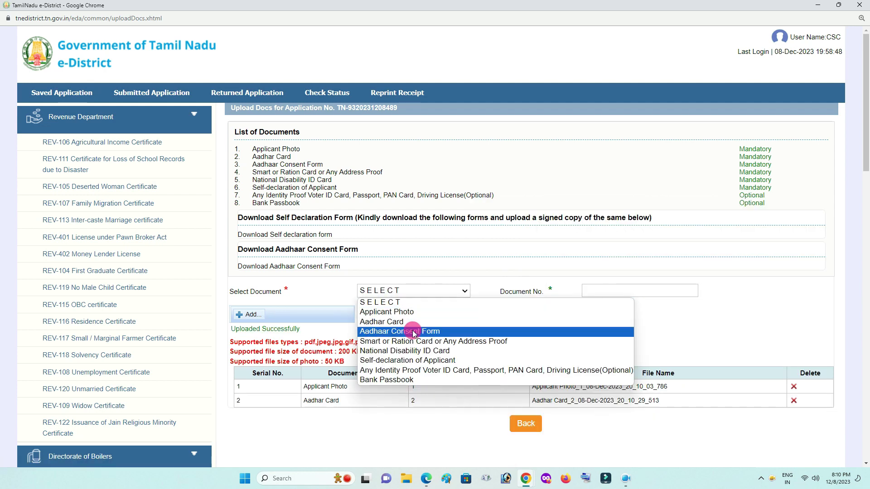
left_click(430, 331)
left_click(606, 291)
type("3")
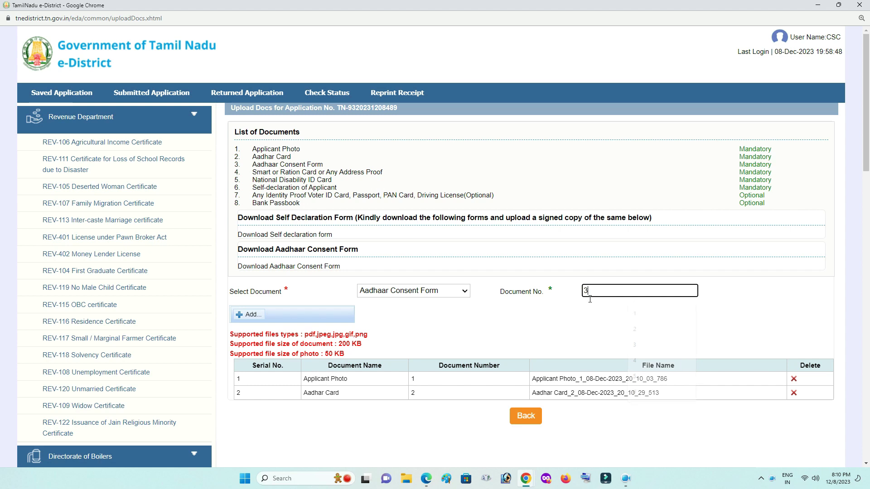
left_click(252, 312)
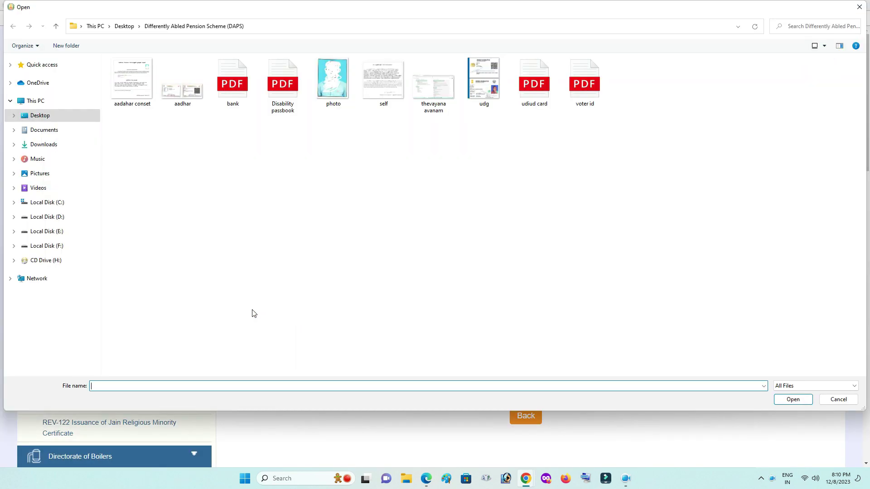
double_click(144, 84)
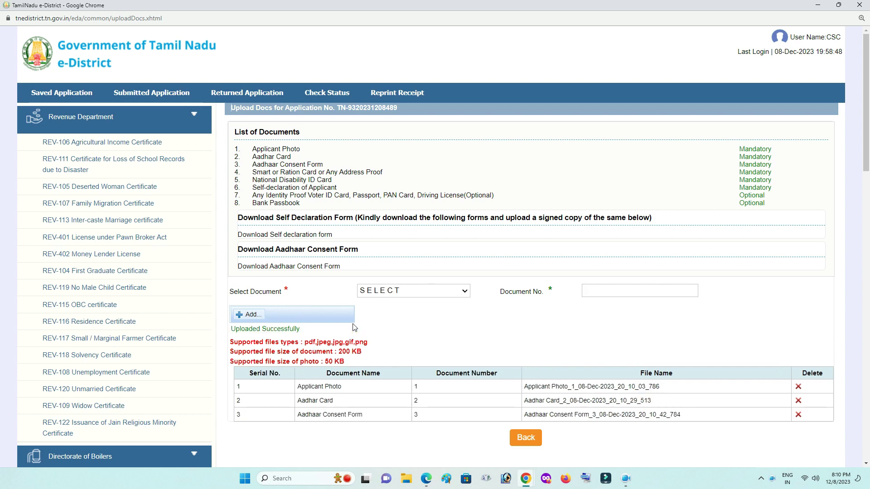
Step: Choose Smart or Ration Card or Any Address Proof with document number 4 and start adding its file
left_click(367, 290)
left_click(410, 341)
left_click(607, 290)
type("4")
left_click(253, 314)
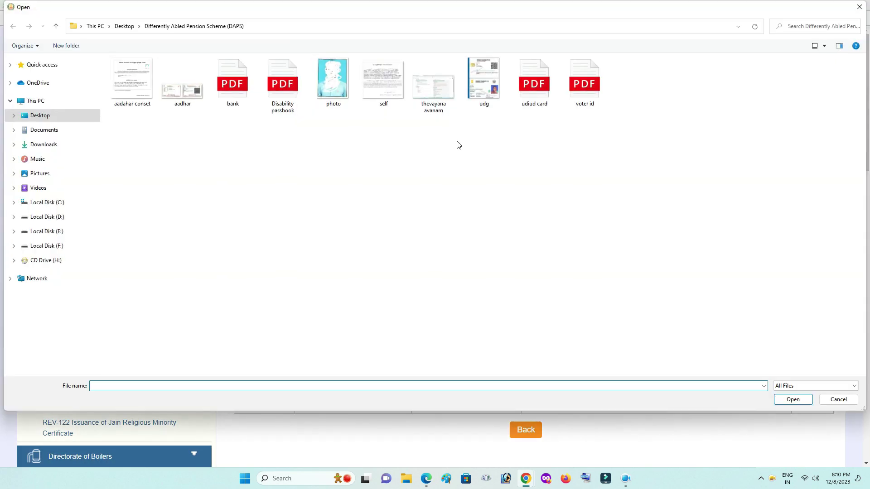
Step: Copy the sumart file from the Destitute Deserted Woman Pension Scheme (DDWPS) folder into the DAPS folder and upload it as the address proof
left_click(48, 118)
double_click(238, 117)
left_click(534, 86)
left_click(13, 26)
double_click(282, 84)
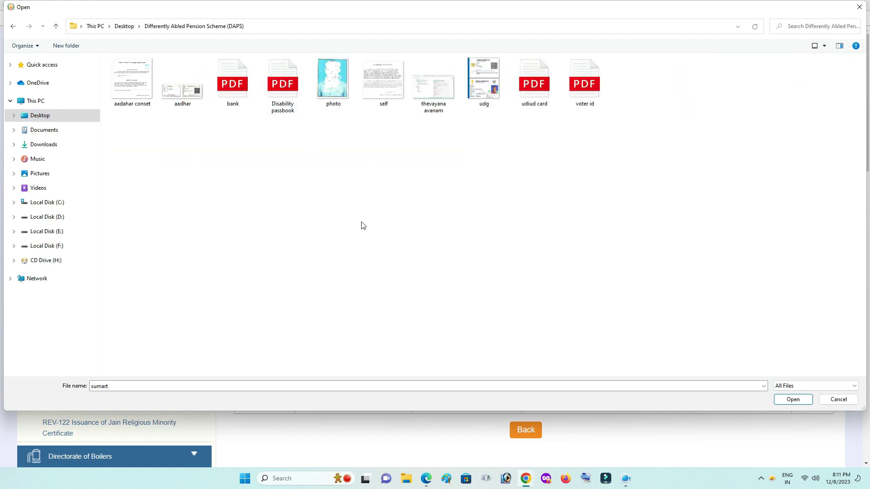
double_click(639, 103)
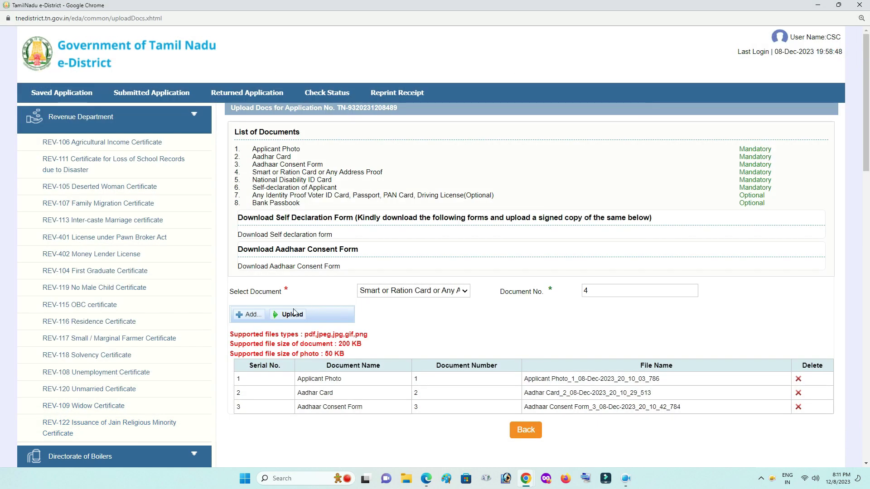
left_click(284, 314)
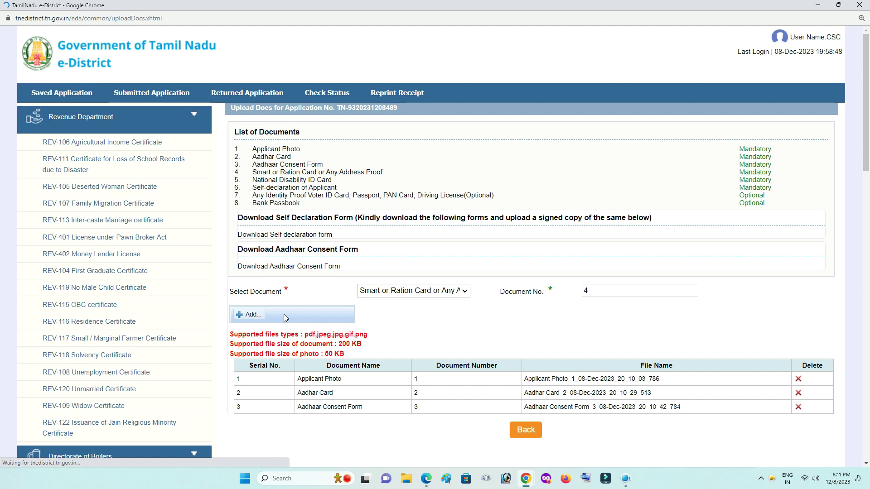
Step: Upload the disability card file as National Disability ID Card with document number 5
left_click(424, 291)
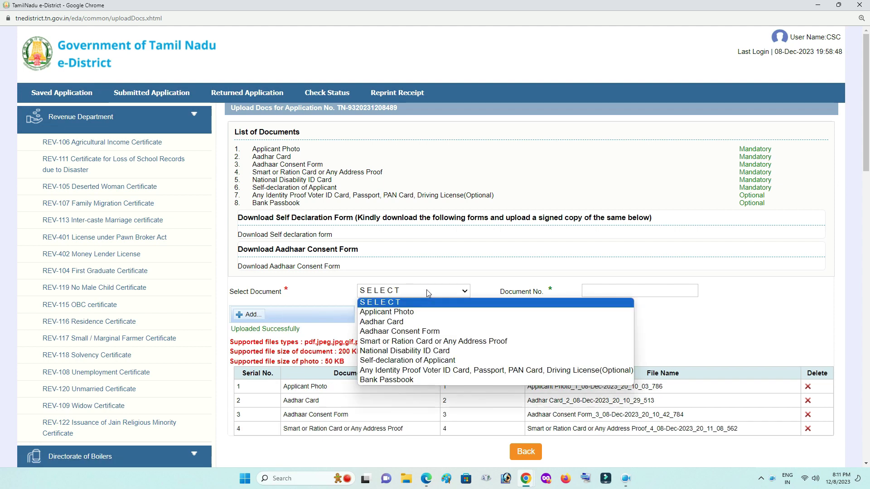
left_click(448, 352)
left_click(626, 292)
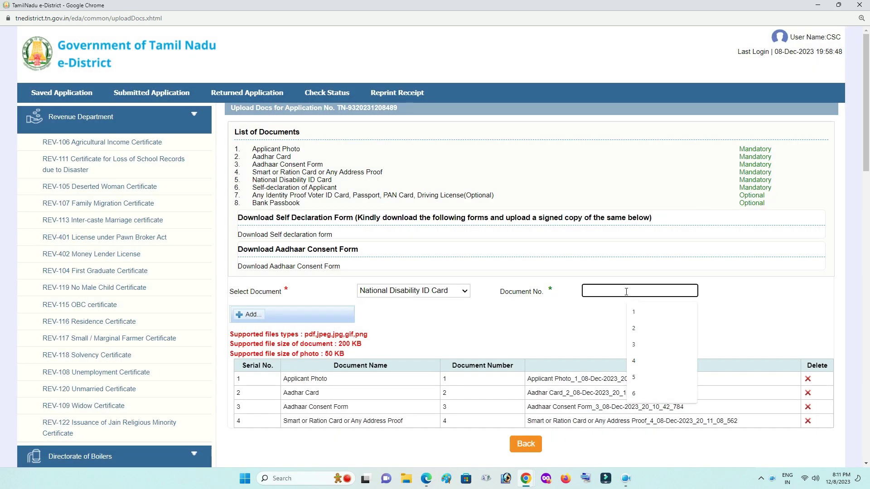
type("5")
left_click(249, 314)
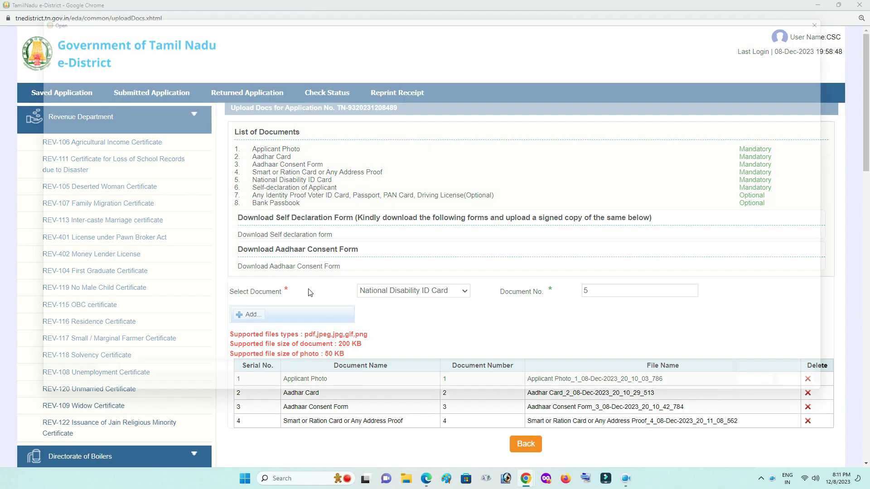
left_click(291, 315)
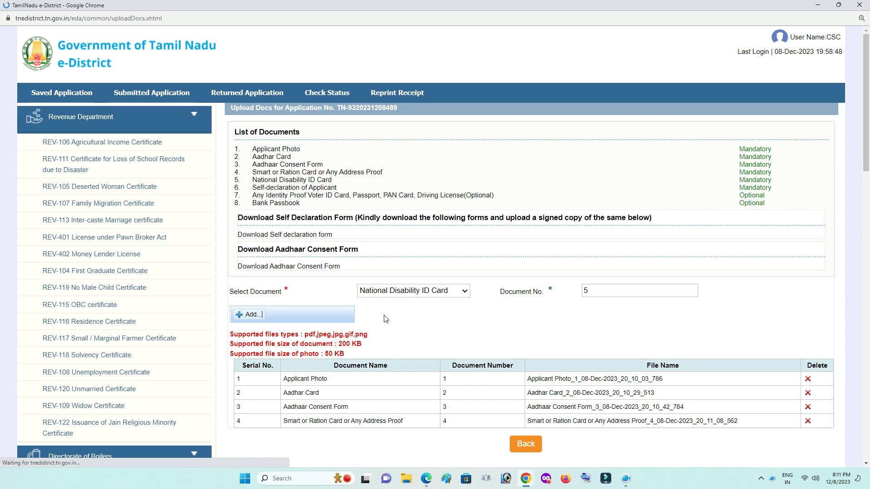
Step: Upload the self file as Self-declaration of Applicant with document number 6
scroll(458, 308, "down", 1)
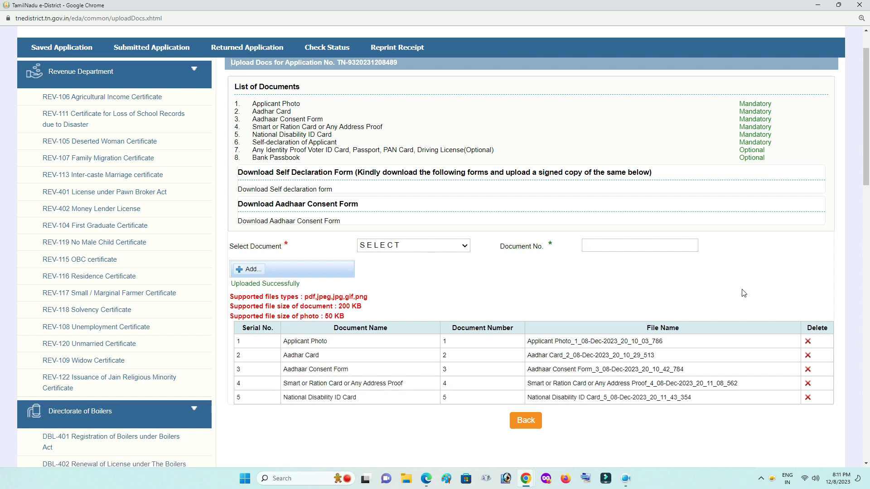
left_click(399, 245)
left_click(429, 315)
left_click(607, 245)
type("6")
left_click(247, 270)
double_click(388, 86)
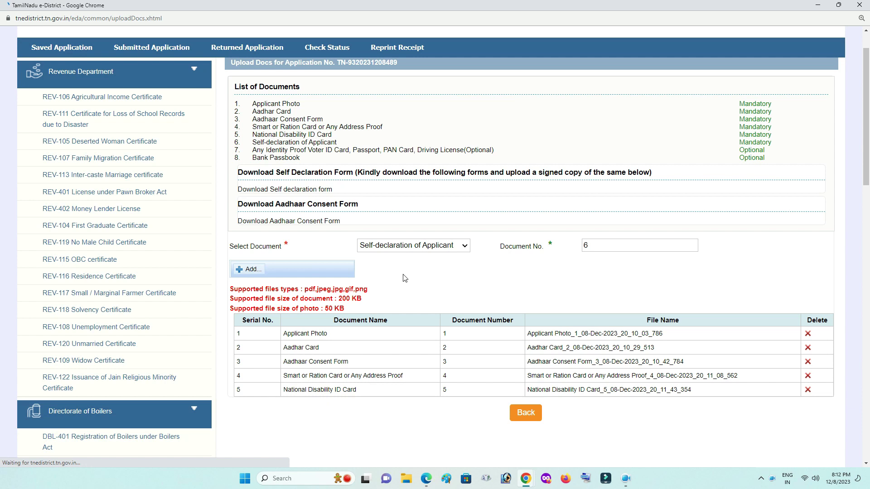
Step: Upload the voter id file as Any Identity Proof Voter ID Card, Passport, PAN Card, Driving License(Optional) with document number 7
left_click(409, 245)
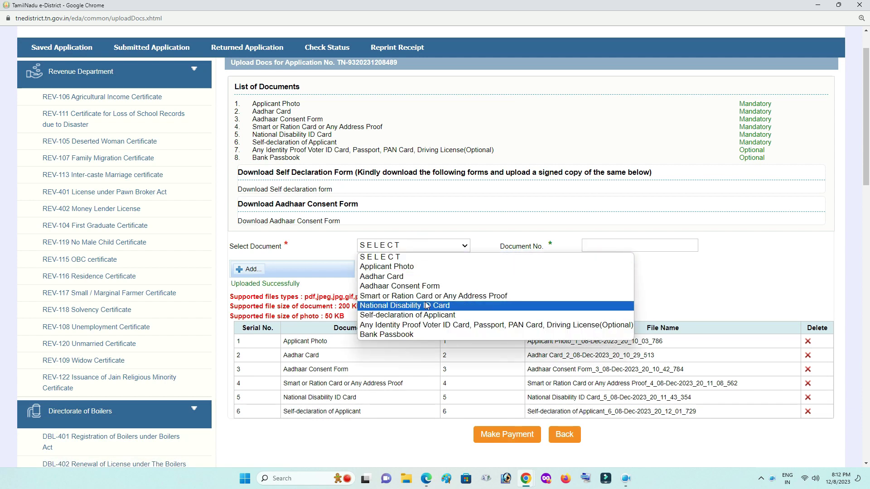
left_click(425, 324)
left_click(609, 245)
type("7")
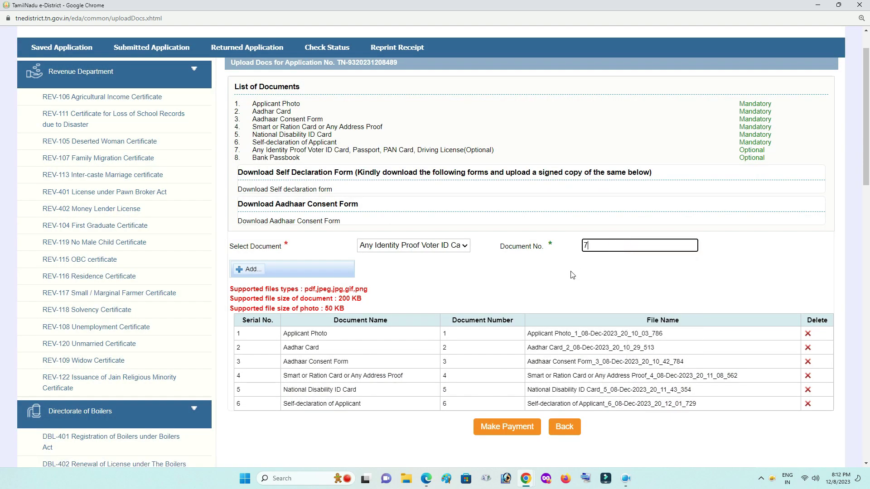
left_click(253, 271)
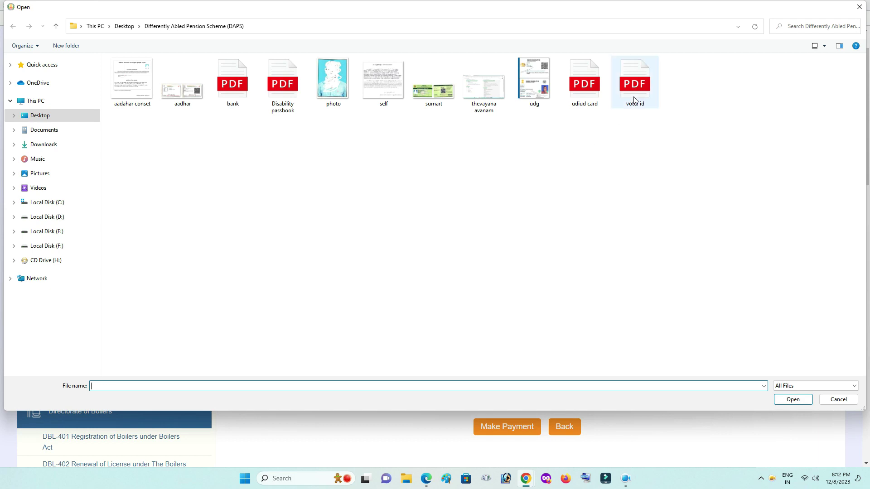
double_click(633, 84)
left_click(289, 270)
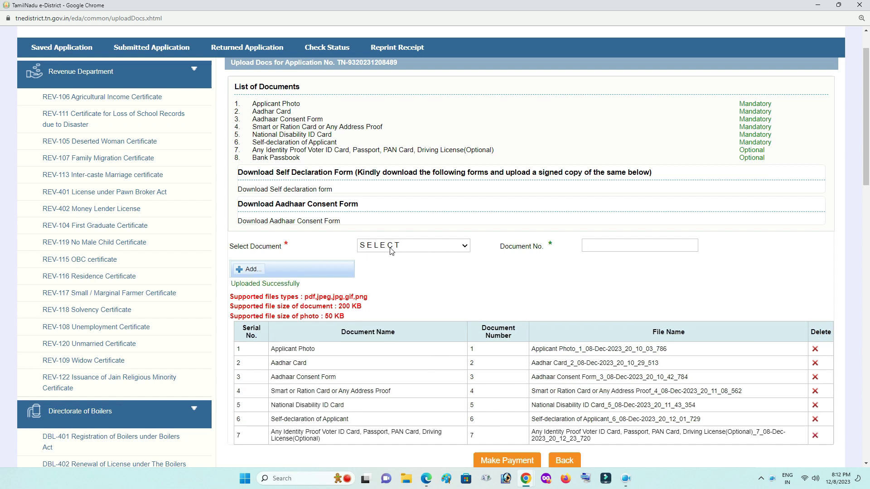
Step: Upload the bank file as Bank Passbook with document number 8
scroll(392, 250, "down", 1)
left_click(400, 202)
left_click(415, 289)
left_click(634, 200)
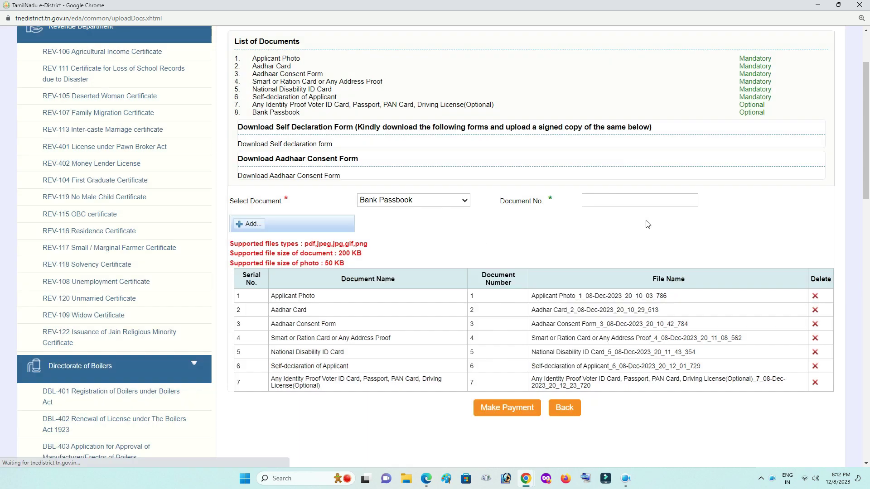
type("8")
left_click(248, 224)
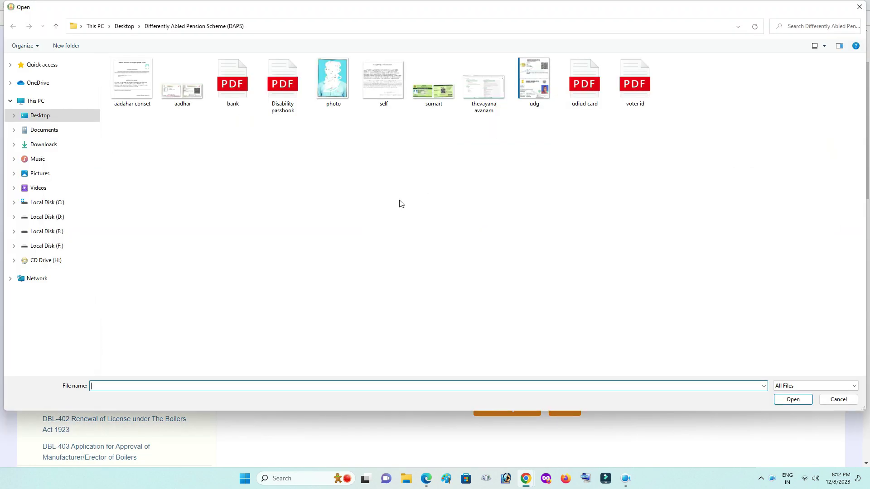
double_click(232, 82)
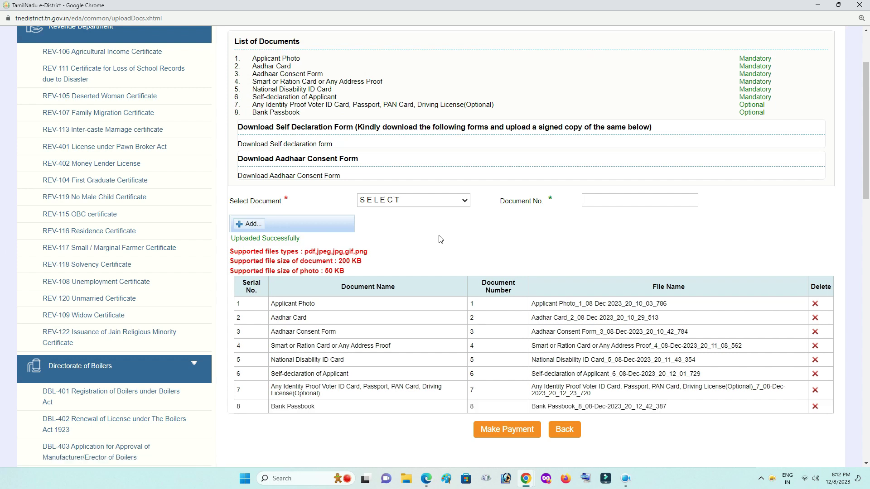
Step: Proceed with the cash payment for the application and agree to the payment Terms and Conditions
left_click(499, 434)
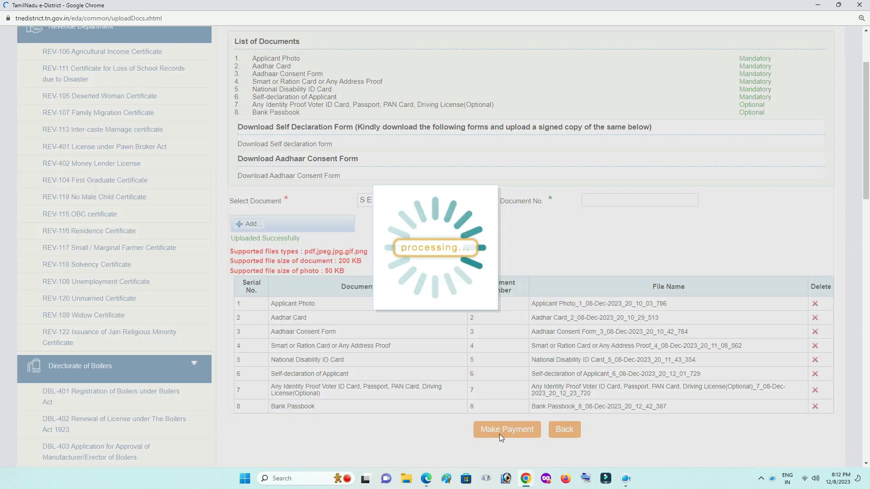
left_click(455, 178)
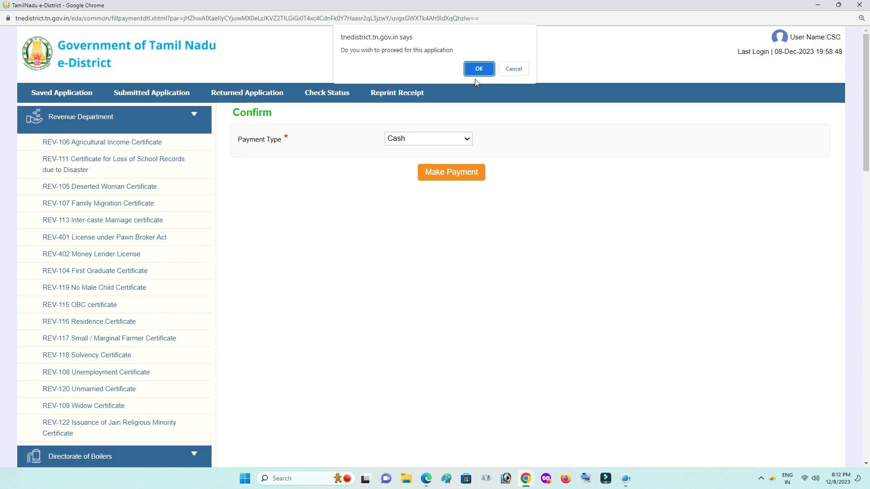
left_click(478, 69)
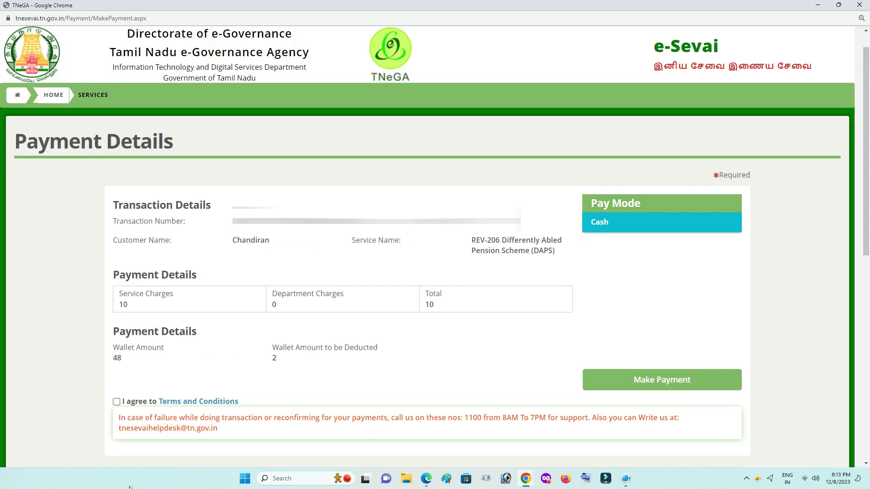
left_click(117, 403)
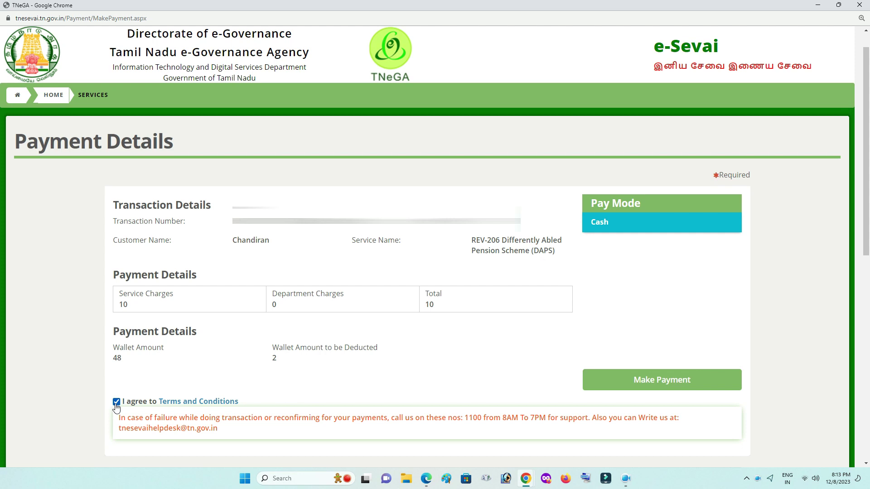